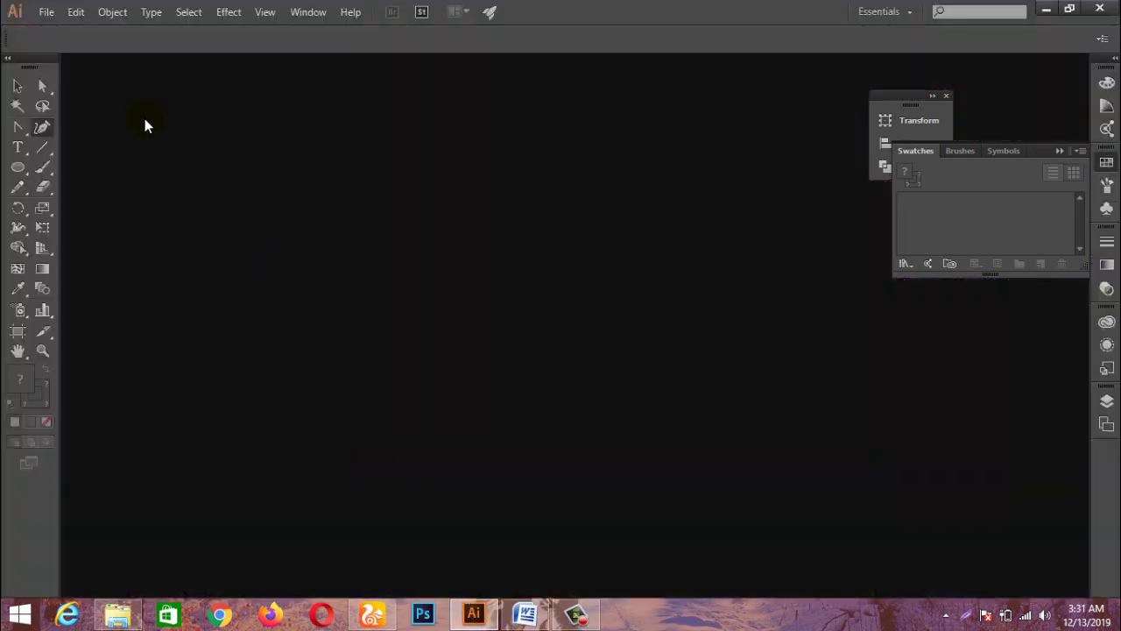
- Create a new blank Illustrator document with the default settings
click(46, 11)
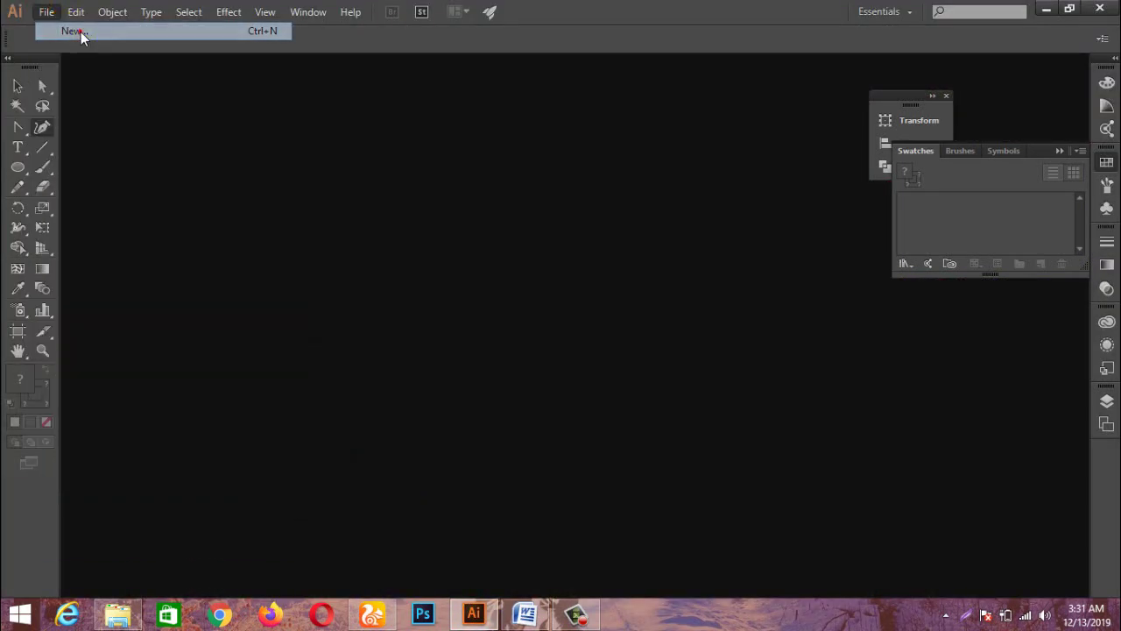
click(80, 31)
click(580, 431)
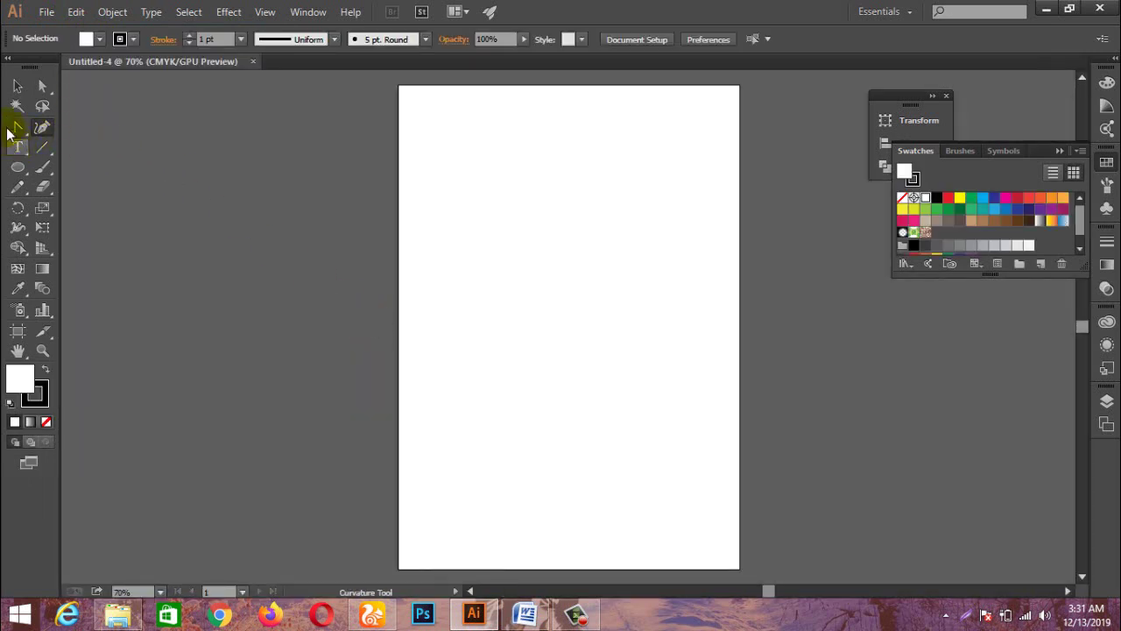
- Draw a closed six-cornered polygon with the Pen Tool near the page centre
click(17, 131)
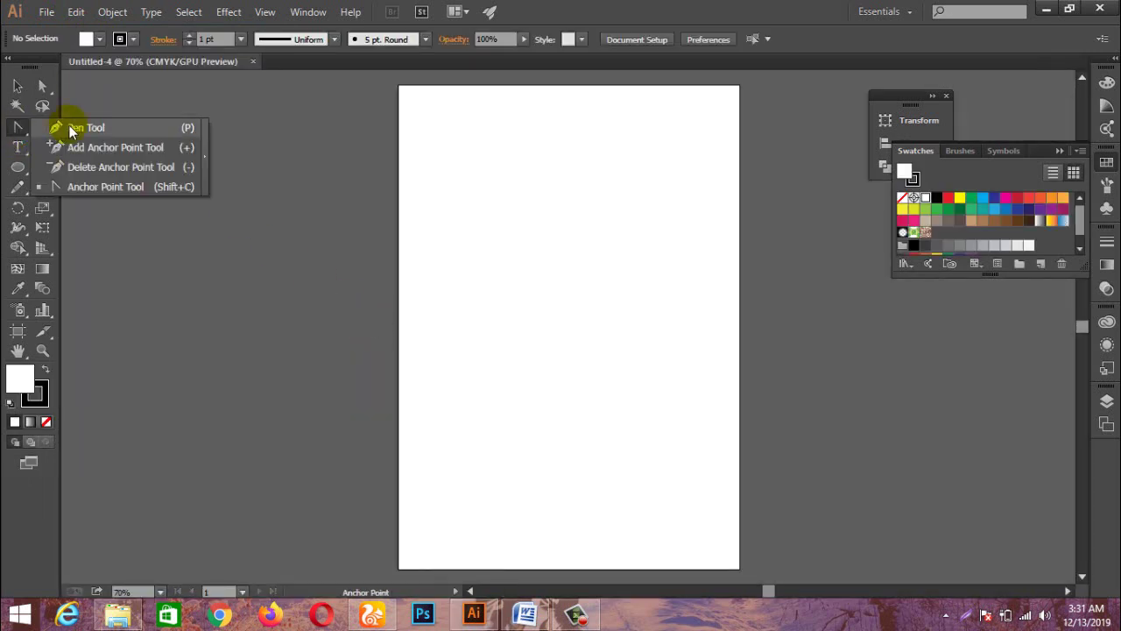
key(p)
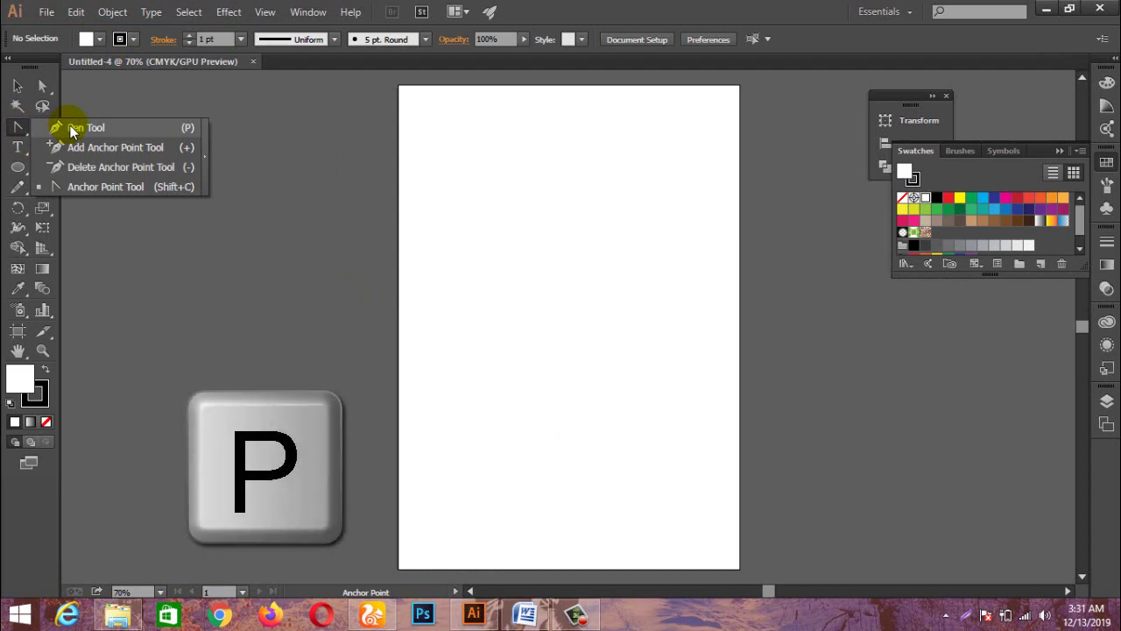
click(71, 129)
click(447, 252)
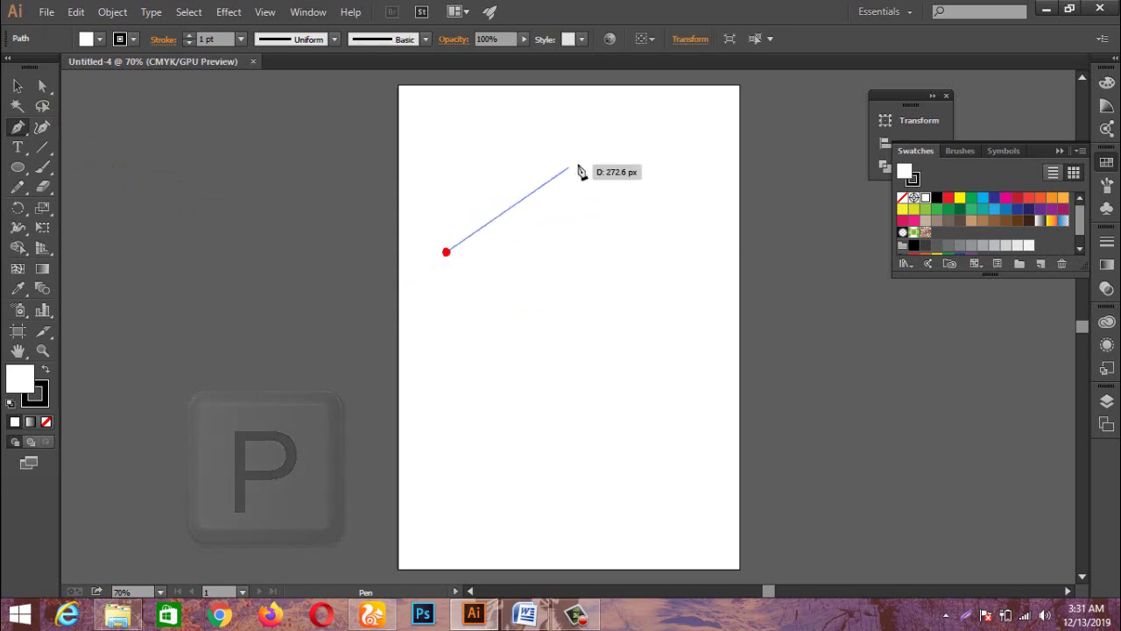
click(578, 164)
click(640, 286)
click(552, 386)
click(479, 362)
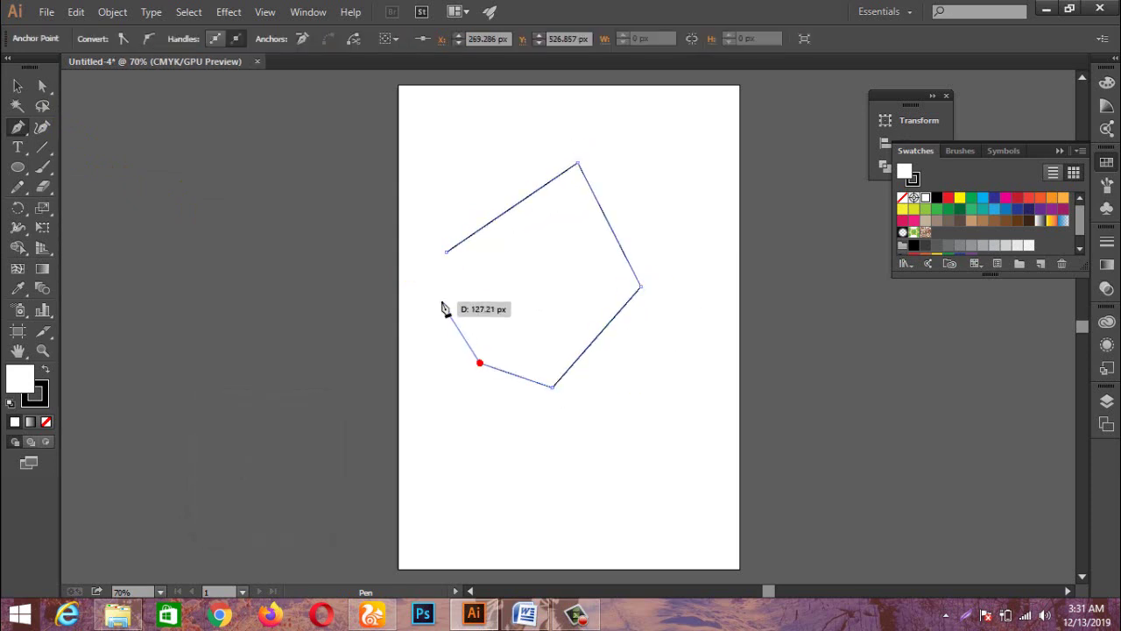
click(440, 297)
click(447, 251)
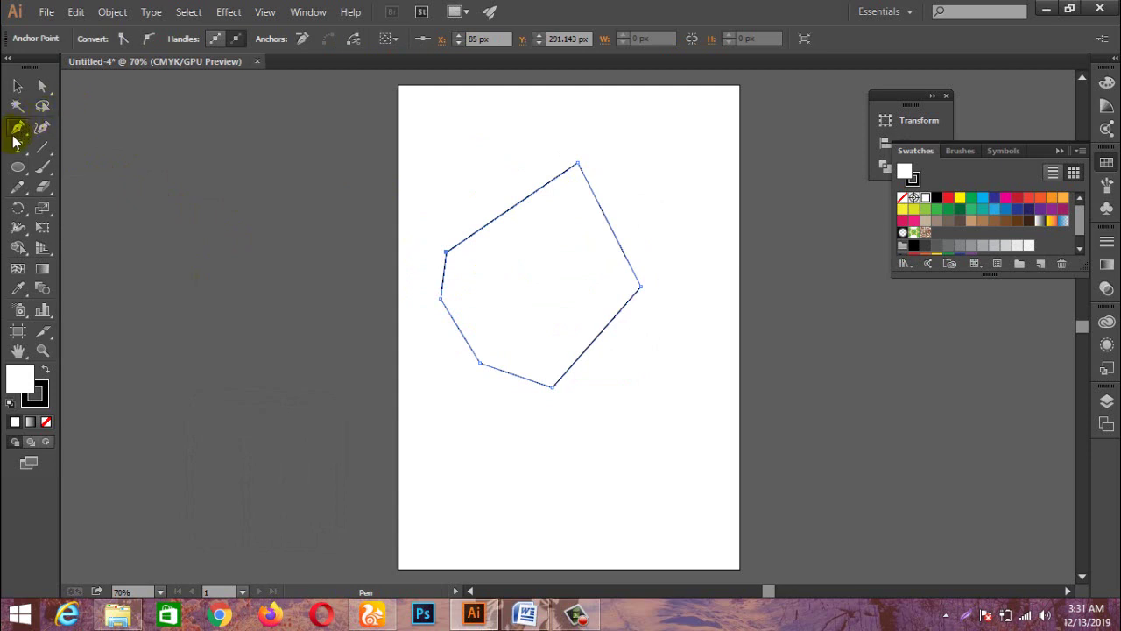
- Start a curved Pen path near the page's left edge, adding a curved anchor left of the page
click(449, 185)
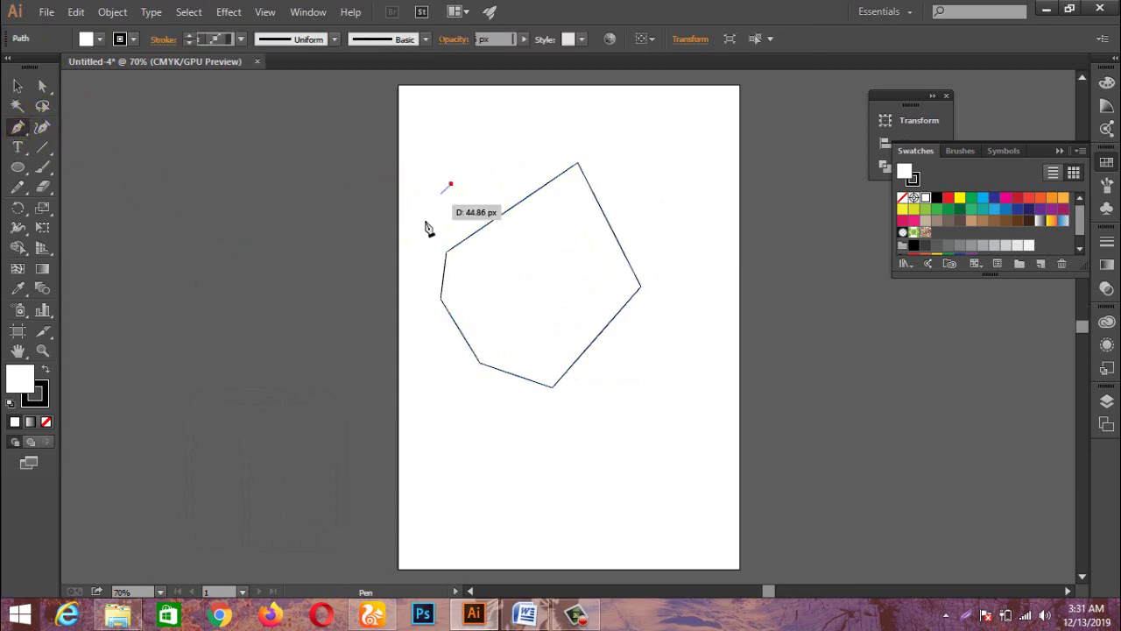
mouse_move(428, 229)
mouse_down()
mouse_move(408, 185)
mouse_move(407, 237)
mouse_up()
mouse_move(403, 189)
mouse_down()
mouse_move(385, 261)
mouse_move(419, 247)
mouse_up()
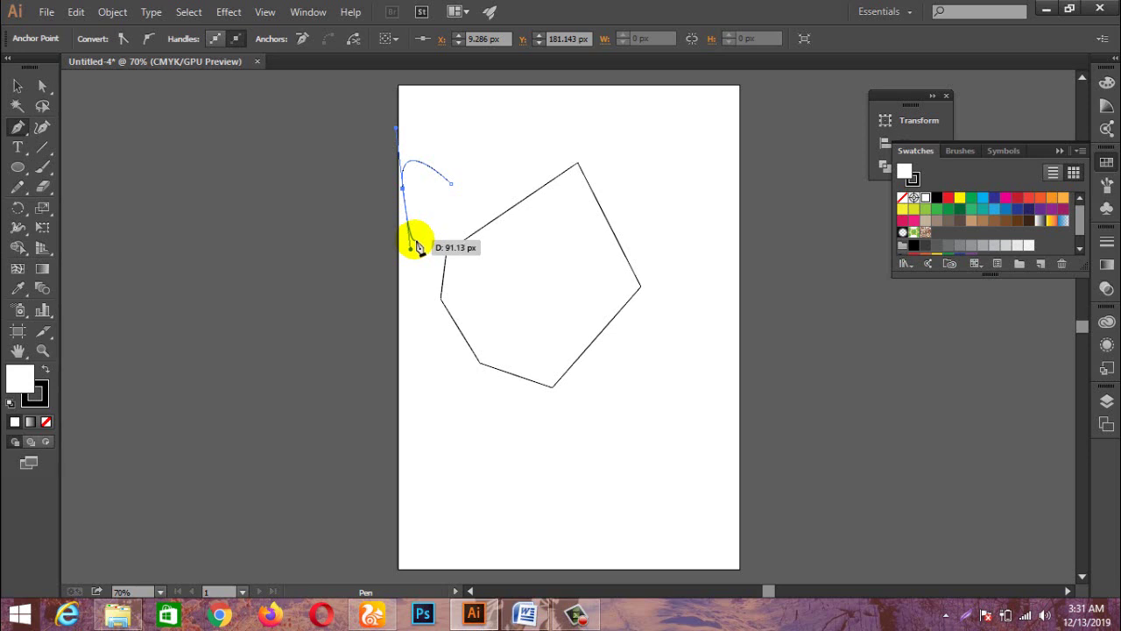
drag(417, 246, 415, 246)
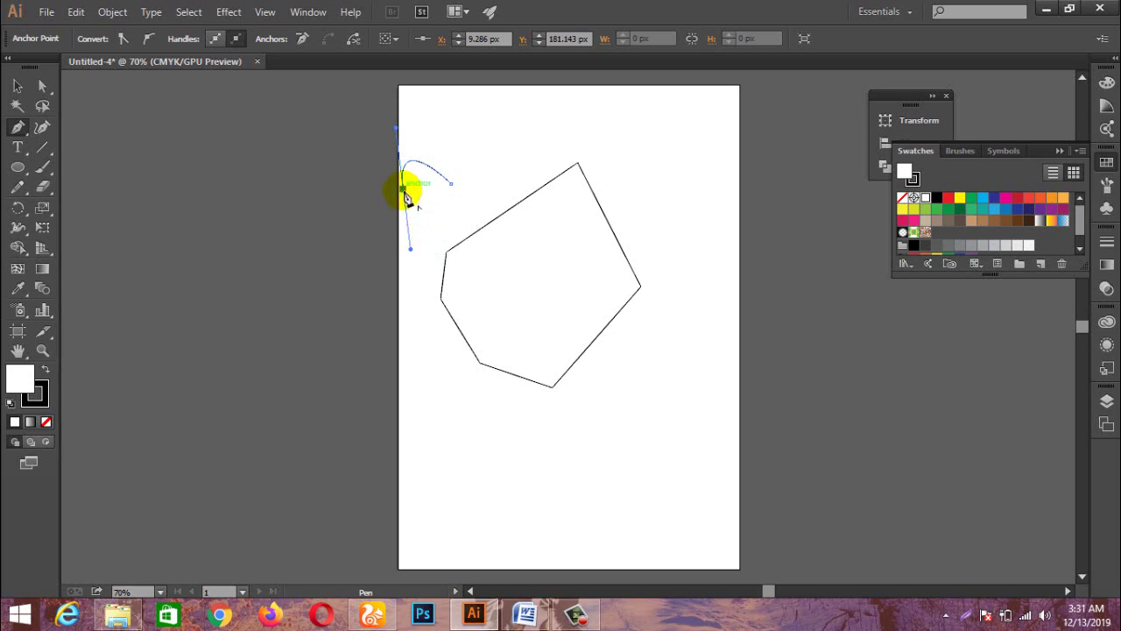
mouse_move(405, 196)
mouse_down()
mouse_move(405, 207)
mouse_move(404, 193)
mouse_up()
drag(343, 243, 244, 221)
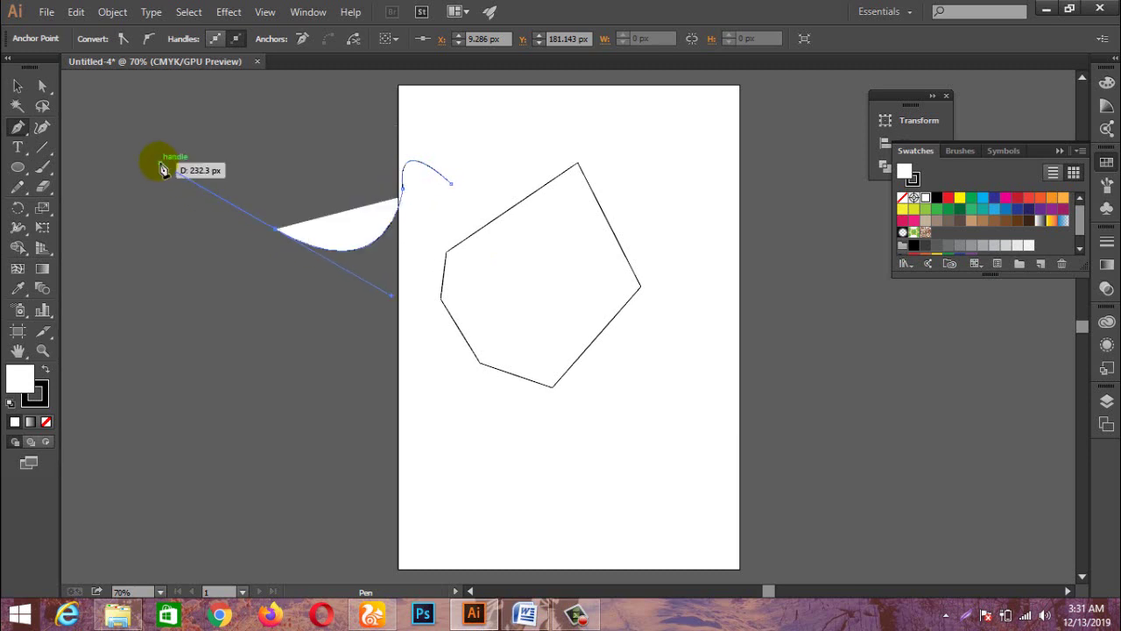
drag(165, 163, 161, 162)
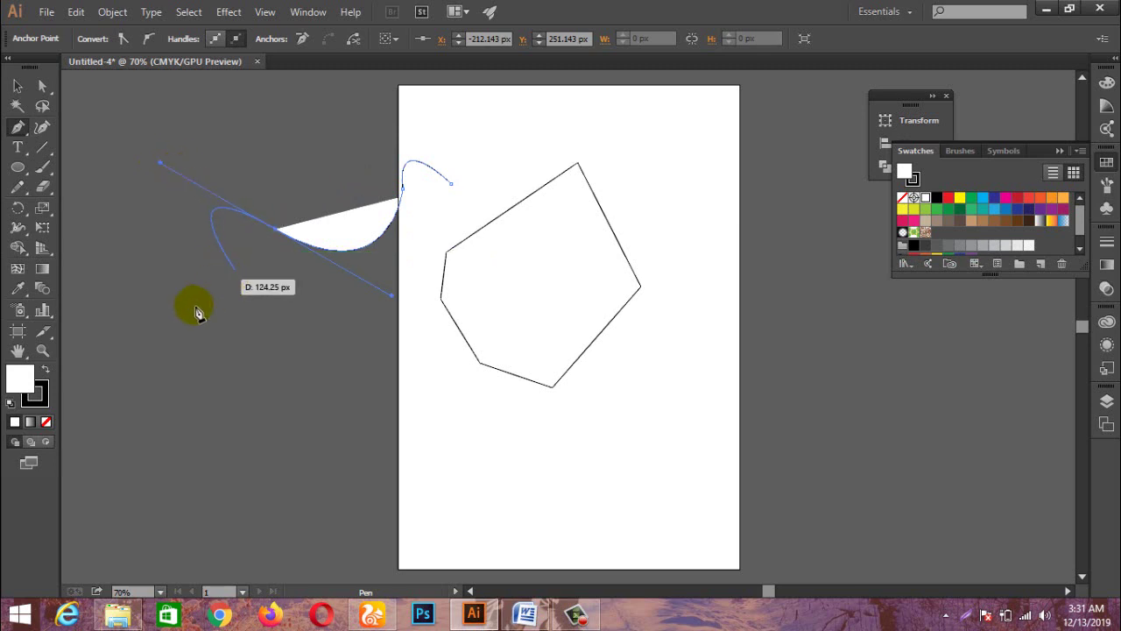
- Set the path's fill to None and close the loop with curved anchors above and back near the start
click(47, 423)
click(276, 228)
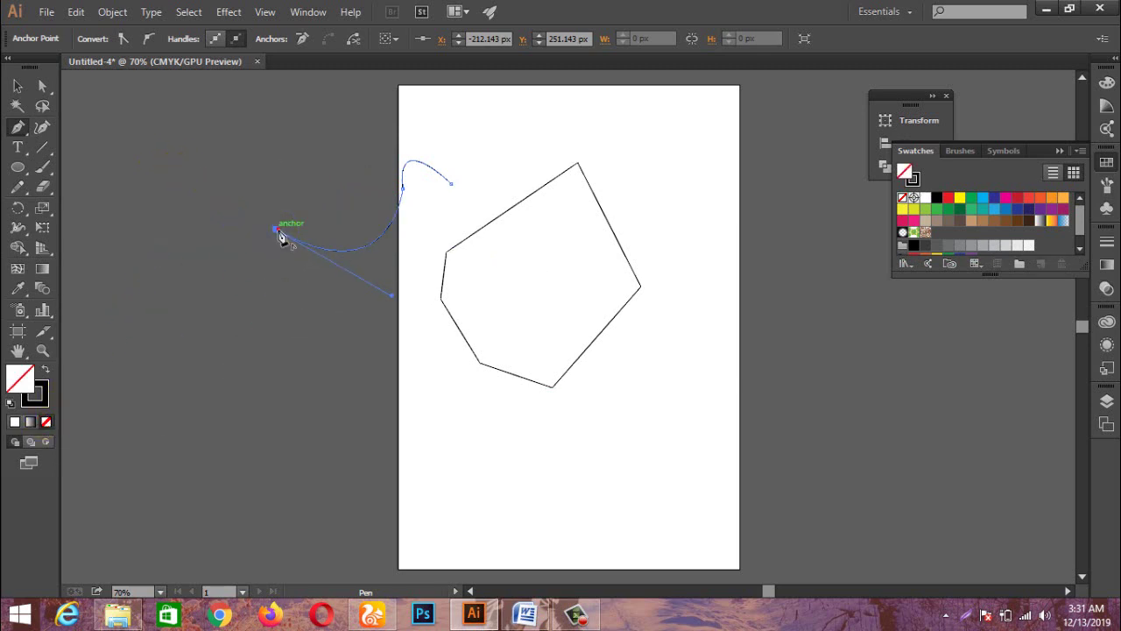
drag(333, 94, 306, 130)
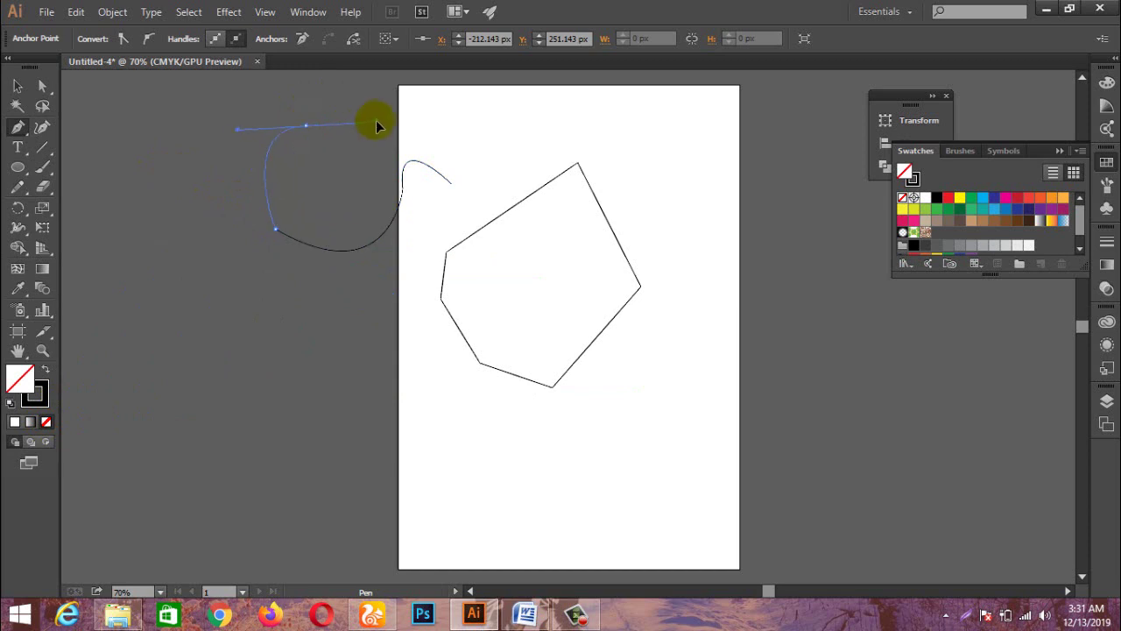
drag(392, 114, 396, 110)
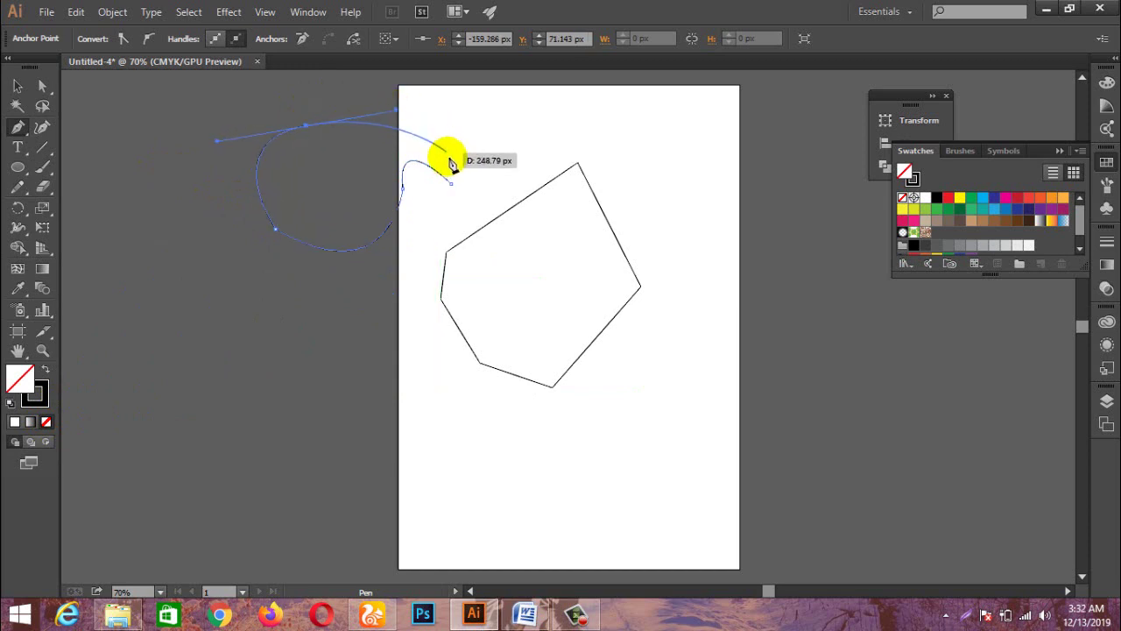
mouse_move(451, 182)
mouse_down()
mouse_move(471, 254)
mouse_move(501, 250)
mouse_up()
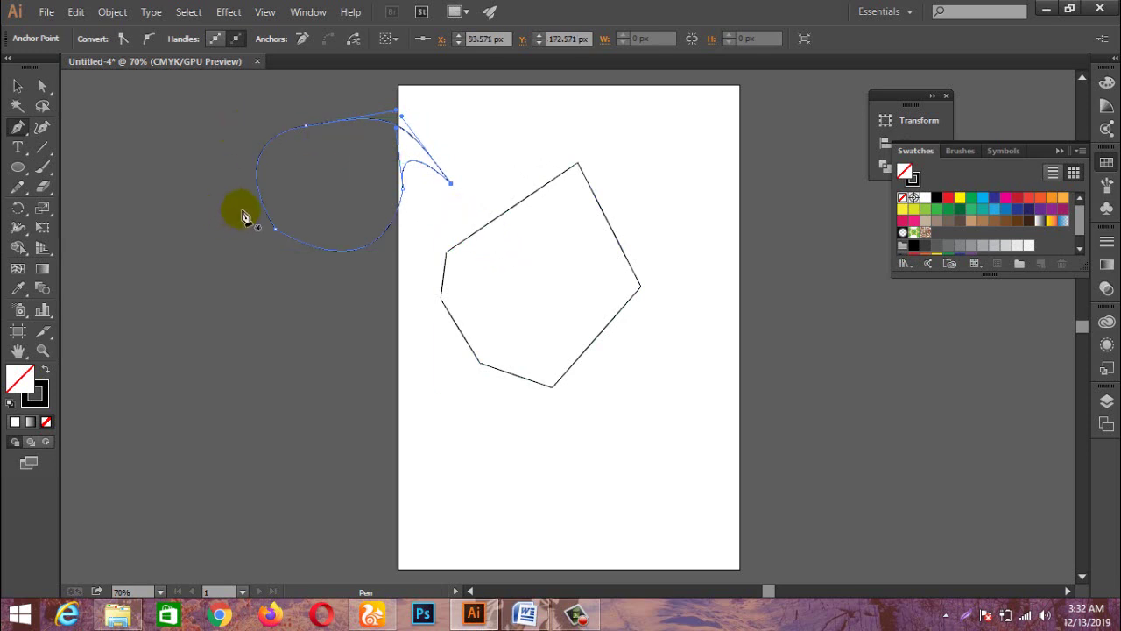
click(18, 85)
- Select the six-sided polygon and switch to the Add Anchor Point Tool
click(299, 305)
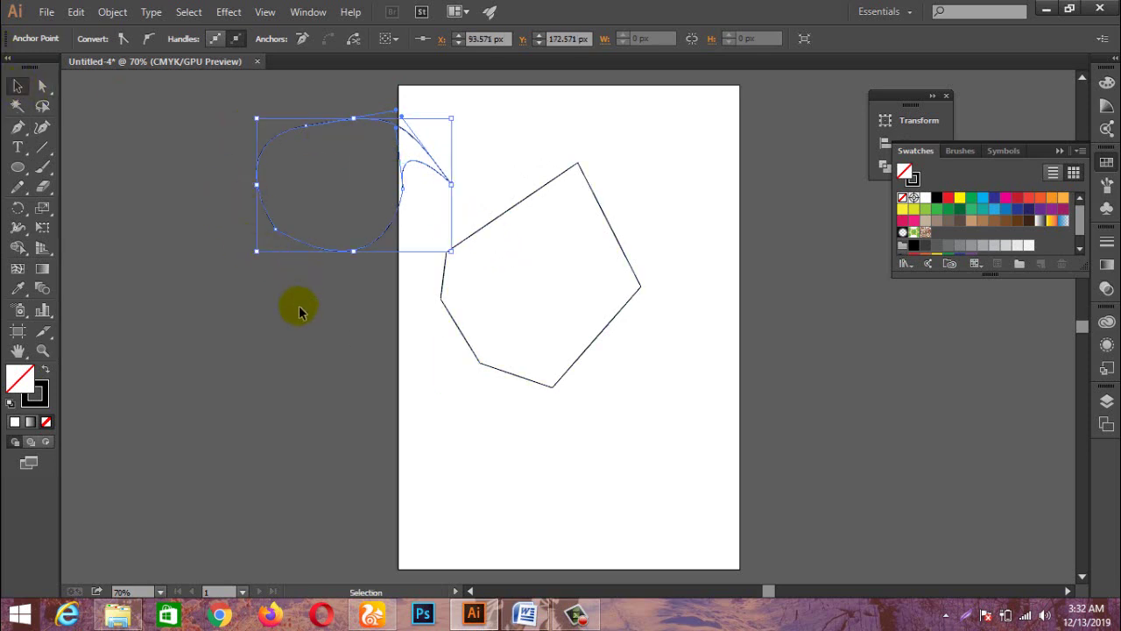
click(526, 255)
click(503, 217)
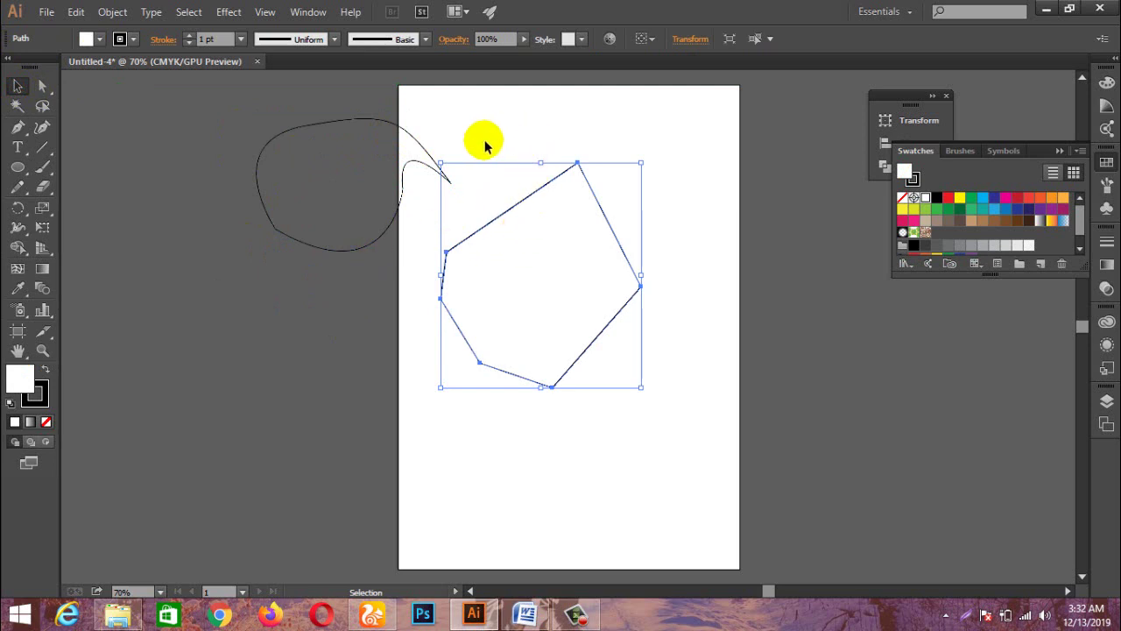
drag(24, 133, 92, 151)
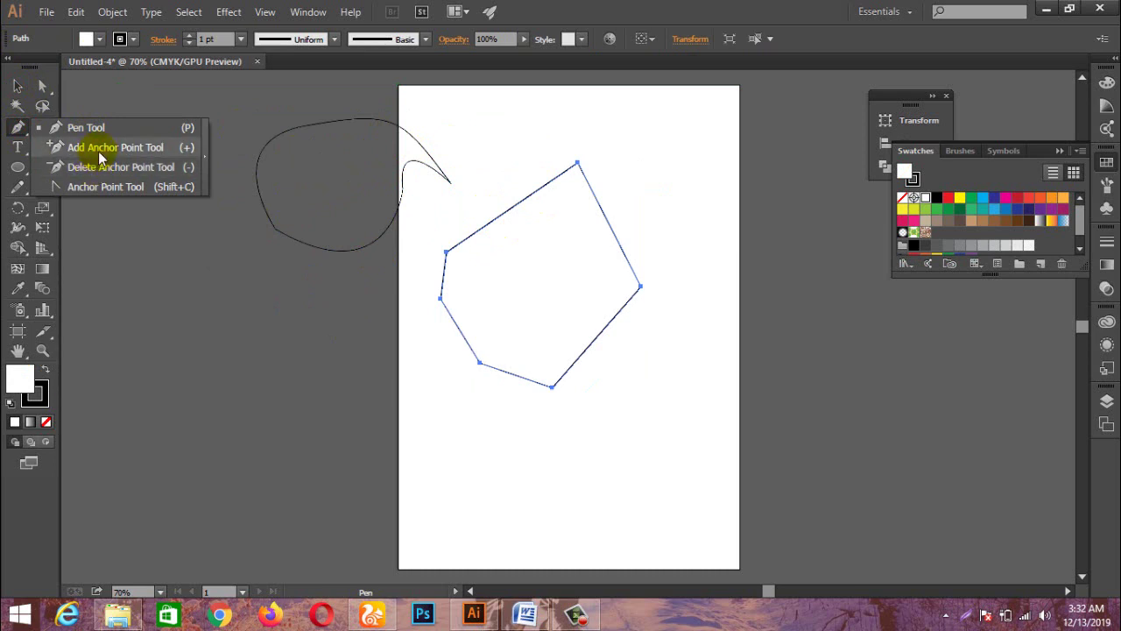
click(98, 154)
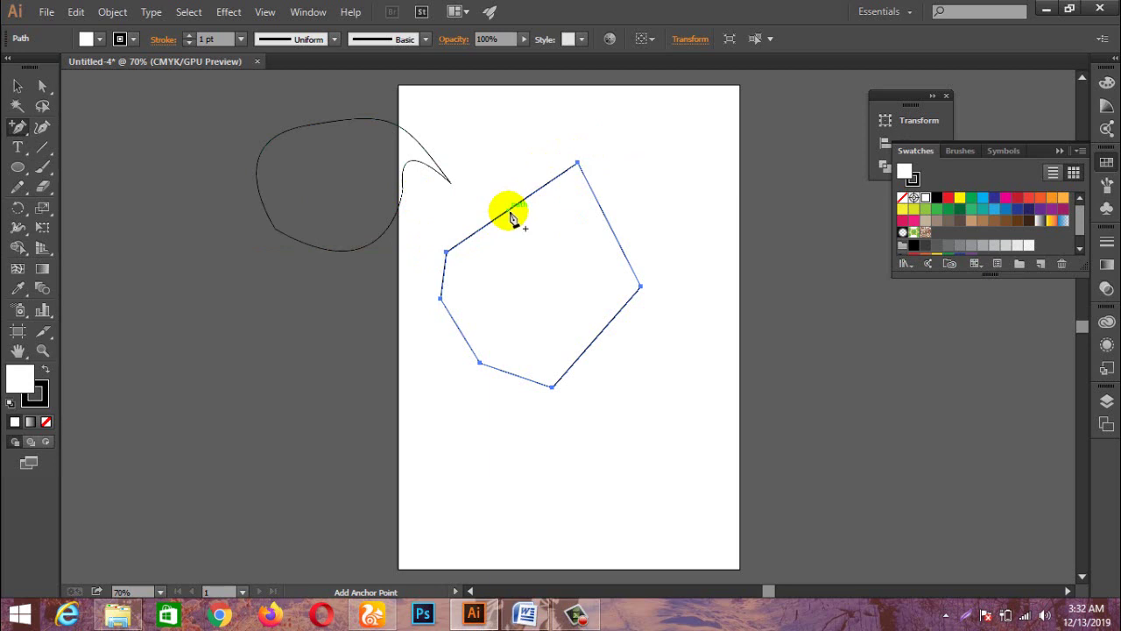
- Add an anchor on the upper-left edge and drag a polygon corner up and left with Direct Selection
click(510, 212)
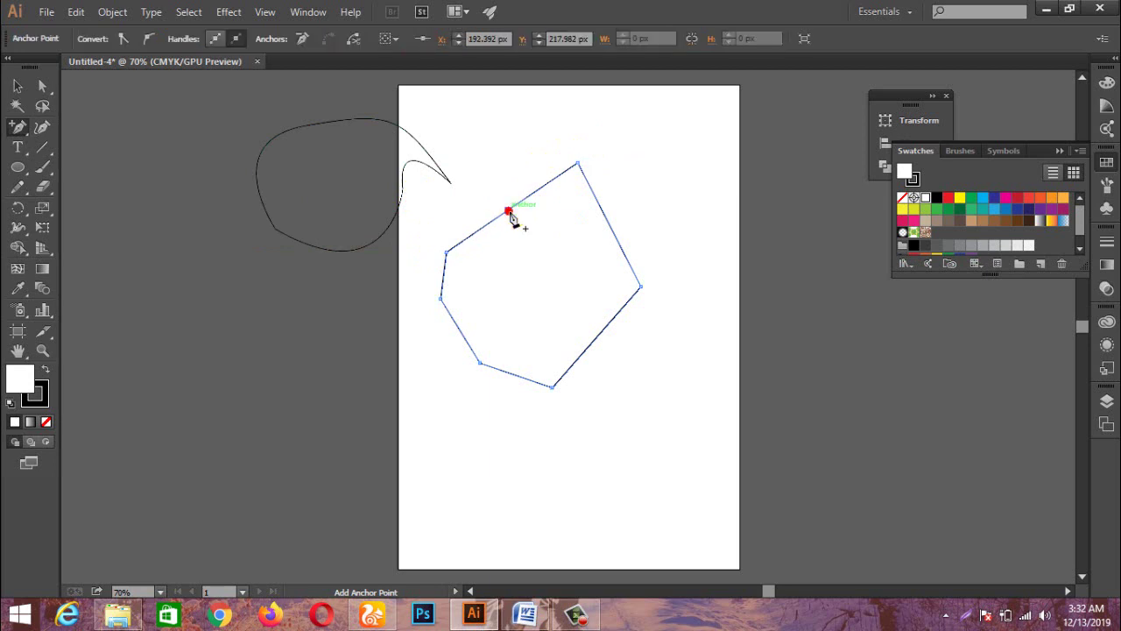
click(491, 238)
click(508, 211)
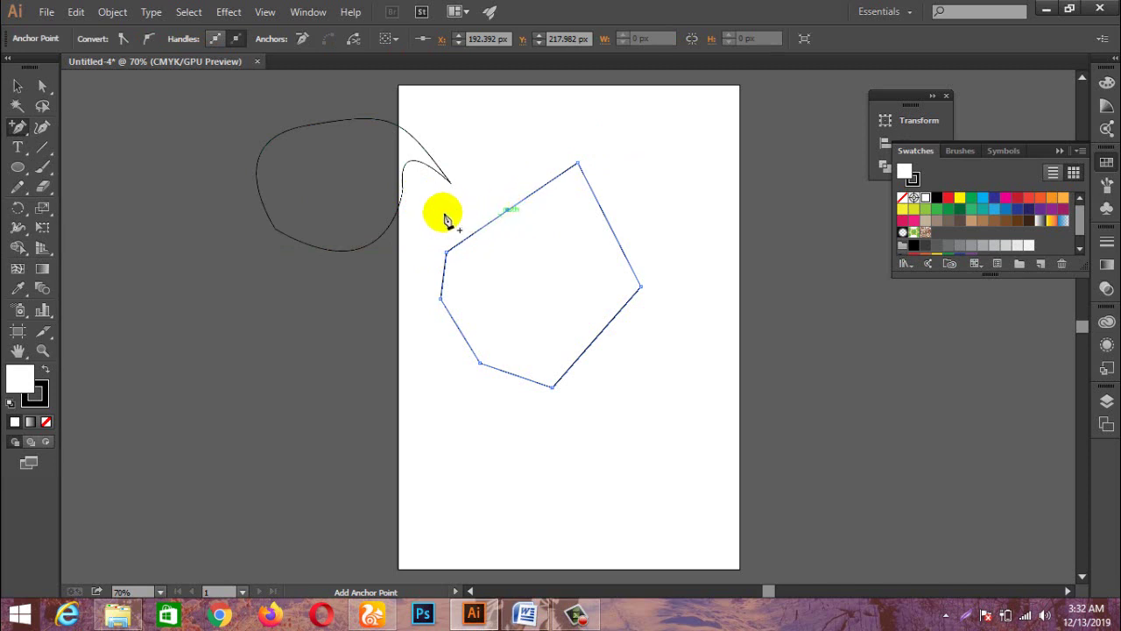
click(42, 78)
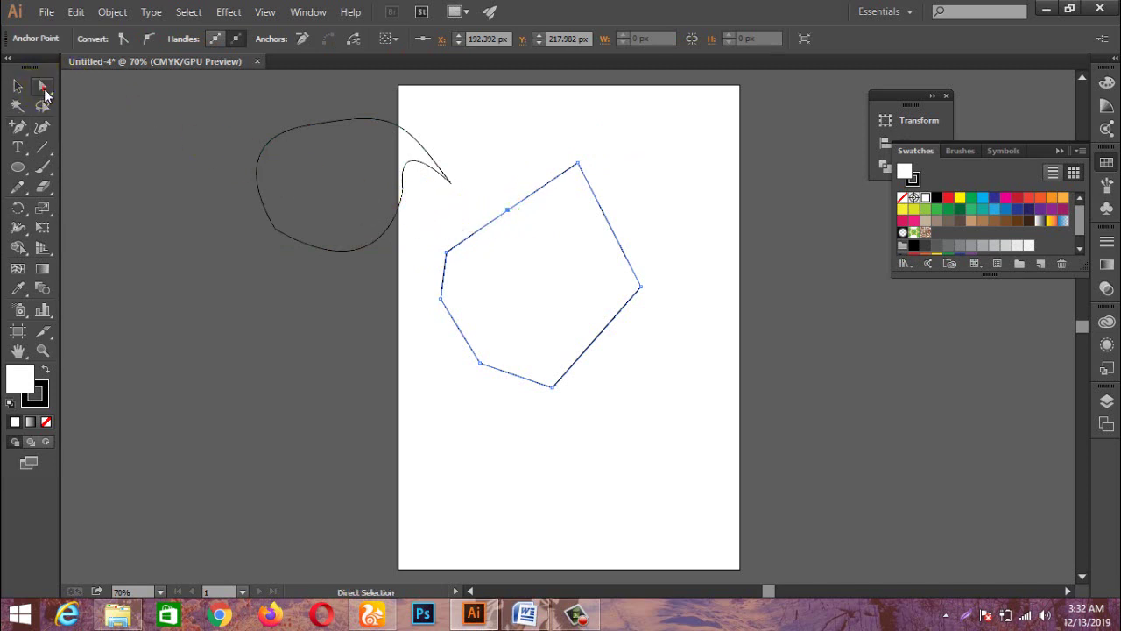
click(509, 212)
mouse_move(512, 215)
mouse_down()
mouse_move(475, 167)
mouse_move(532, 265)
mouse_up()
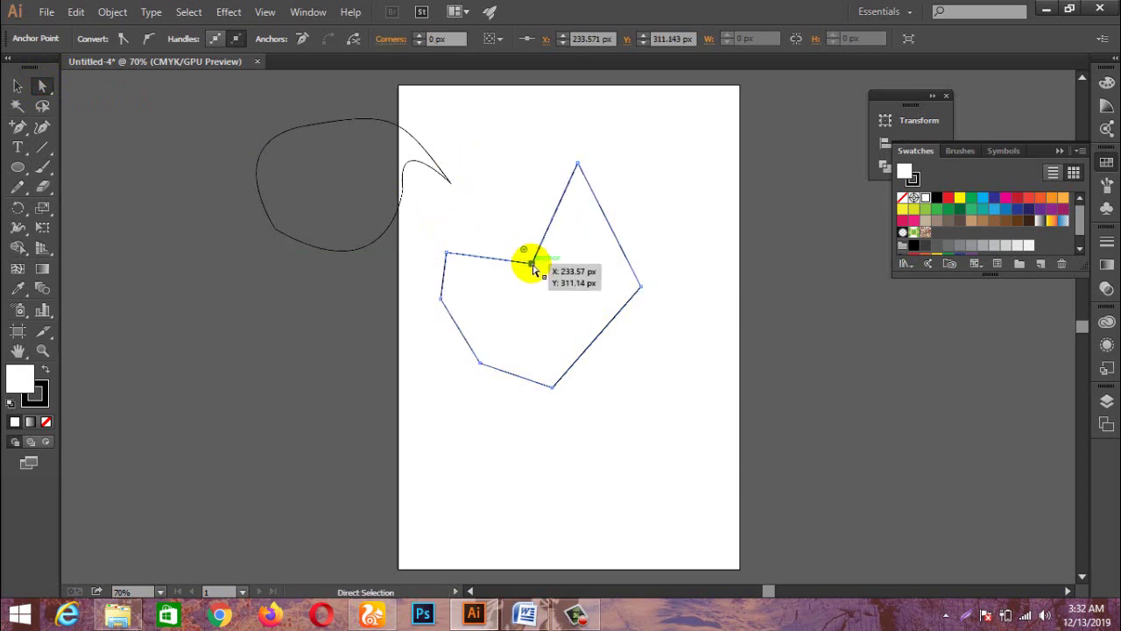
drag(532, 271, 500, 202)
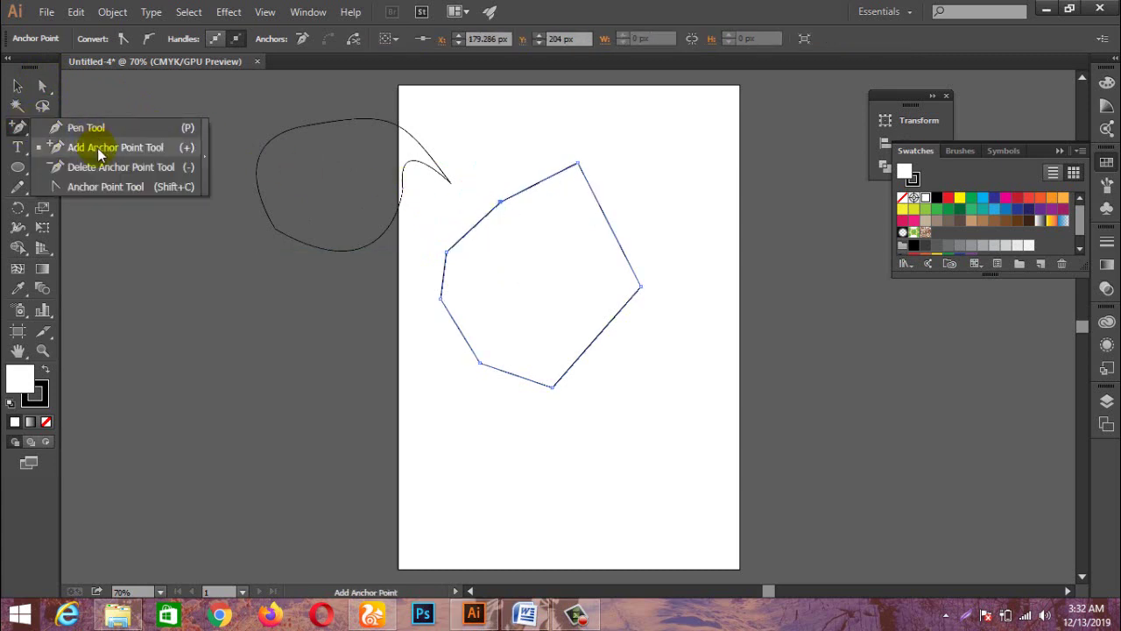
- Add a new point on the right edge and pull it outward to the upper right
drag(22, 131, 72, 146)
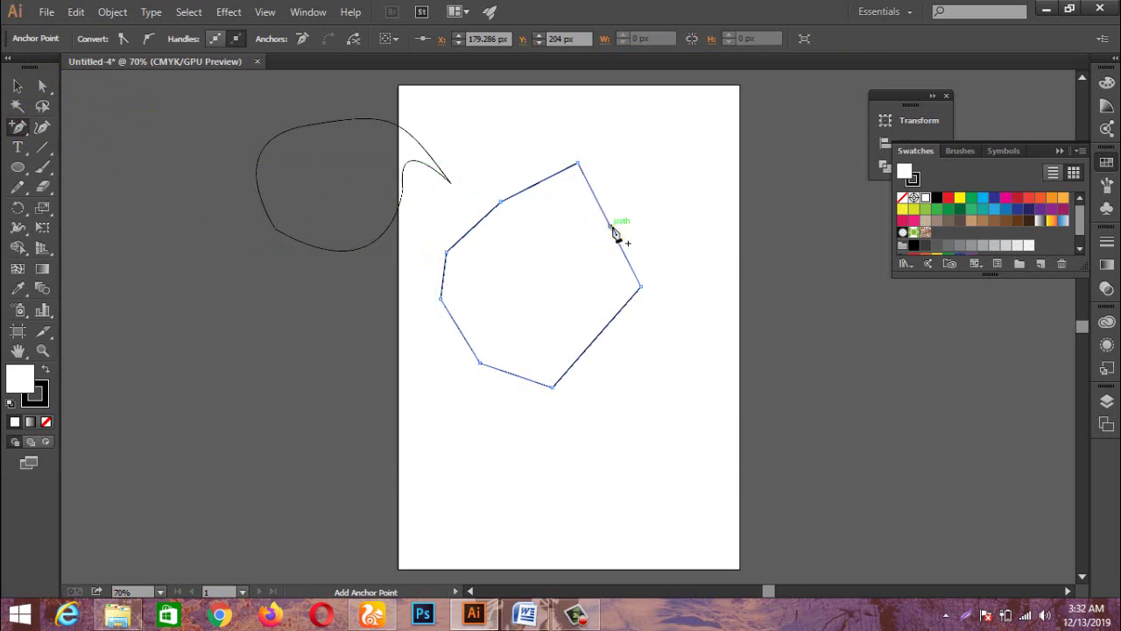
click(45, 128)
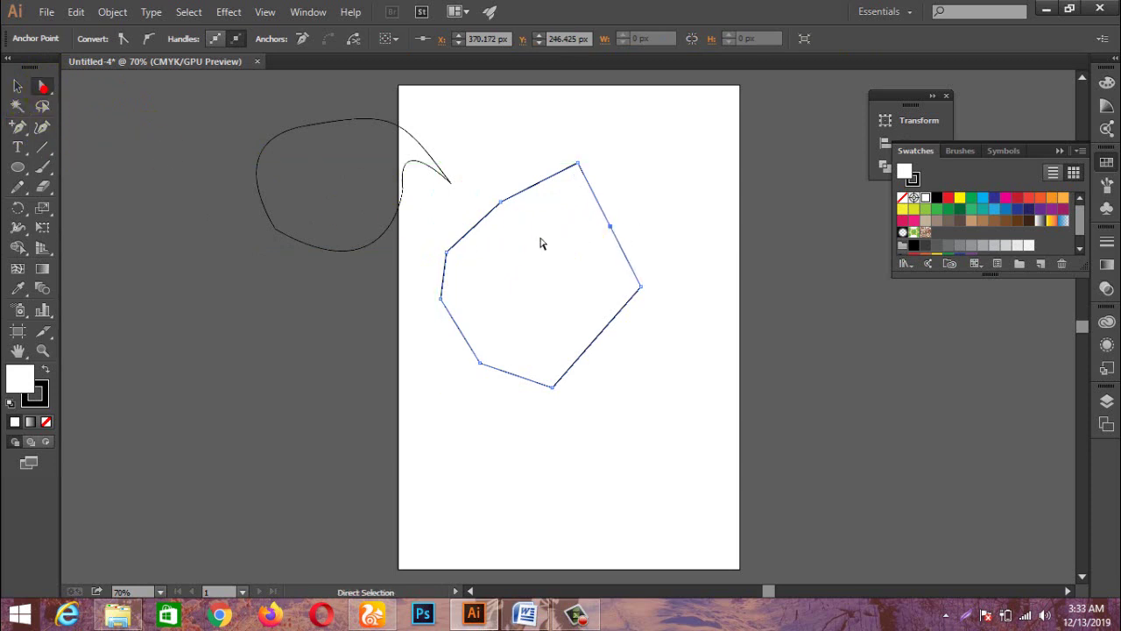
drag(610, 226, 646, 223)
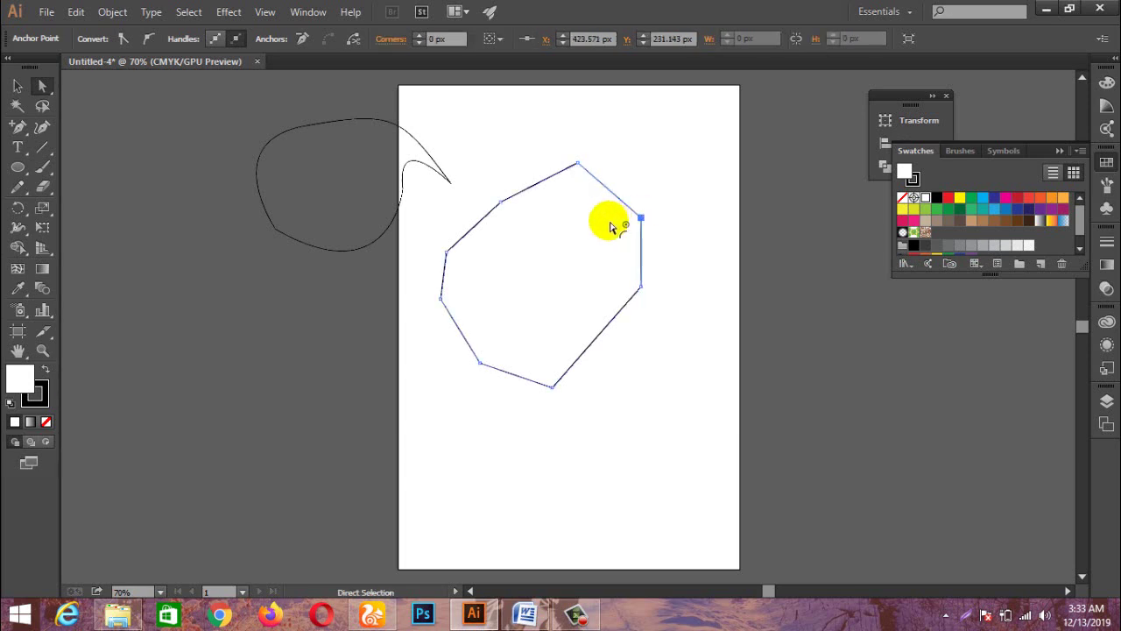
drag(20, 130, 131, 171)
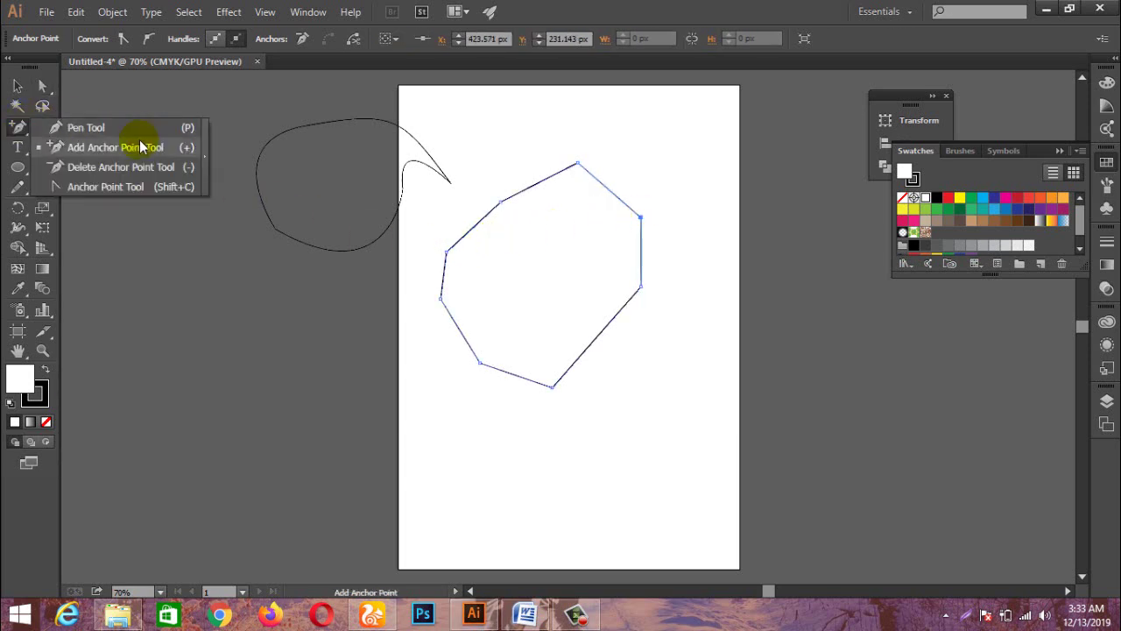
- Delete the extra right-edge anchor and the lower-left corner with the Delete Anchor Point Tool
click(128, 175)
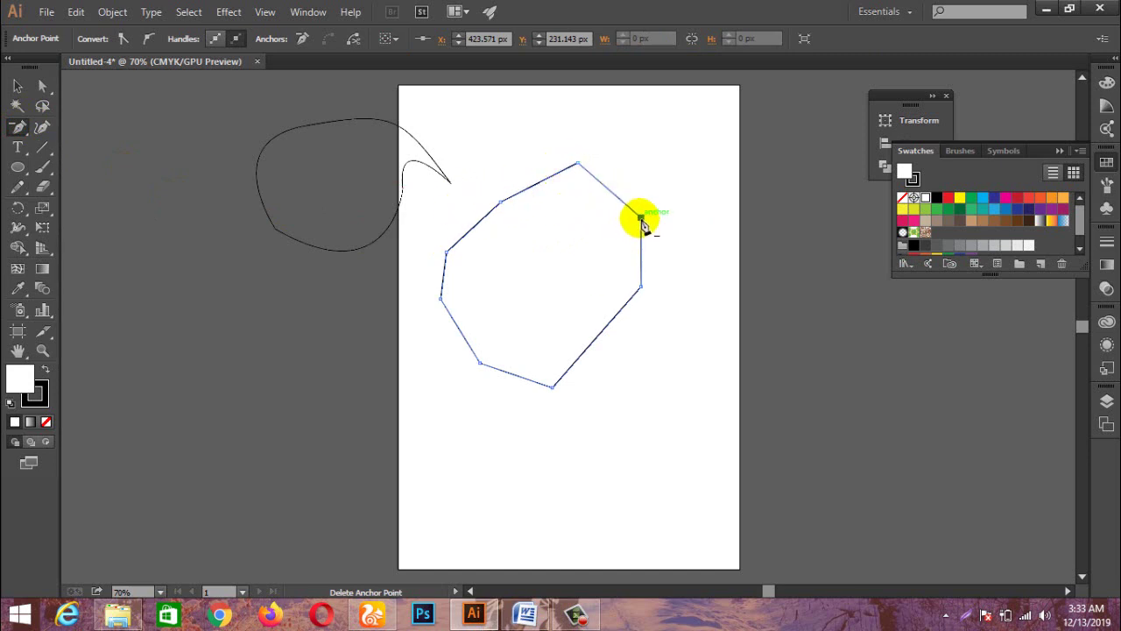
click(641, 217)
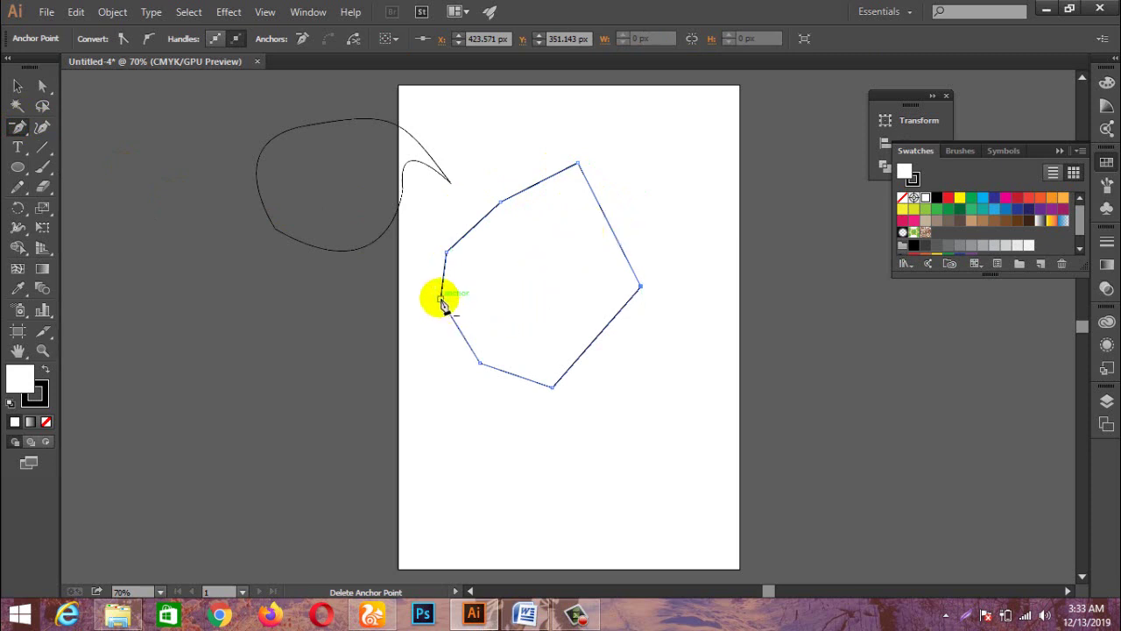
click(441, 300)
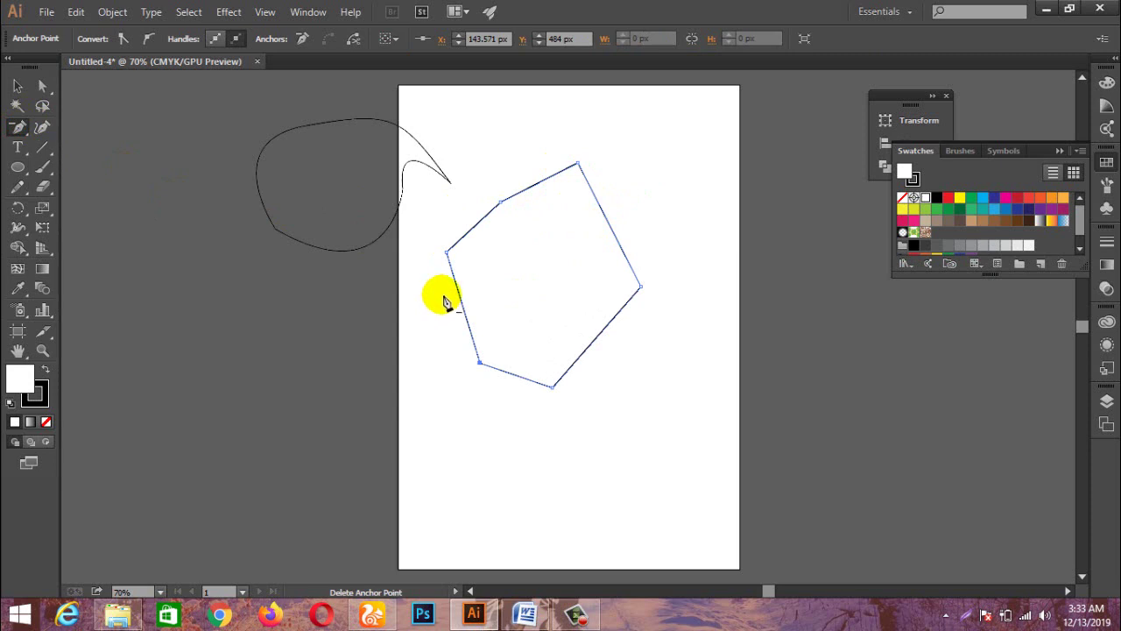
- Convert the left and top corners into smooth curves using the Anchor Point Tool
click(19, 128)
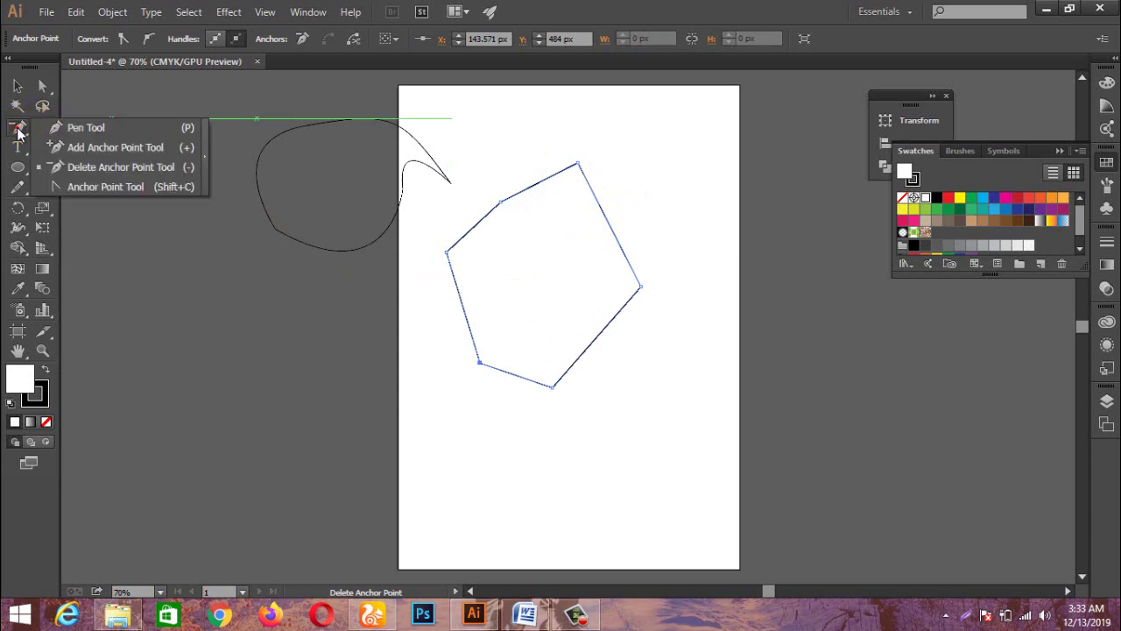
drag(18, 131, 86, 134)
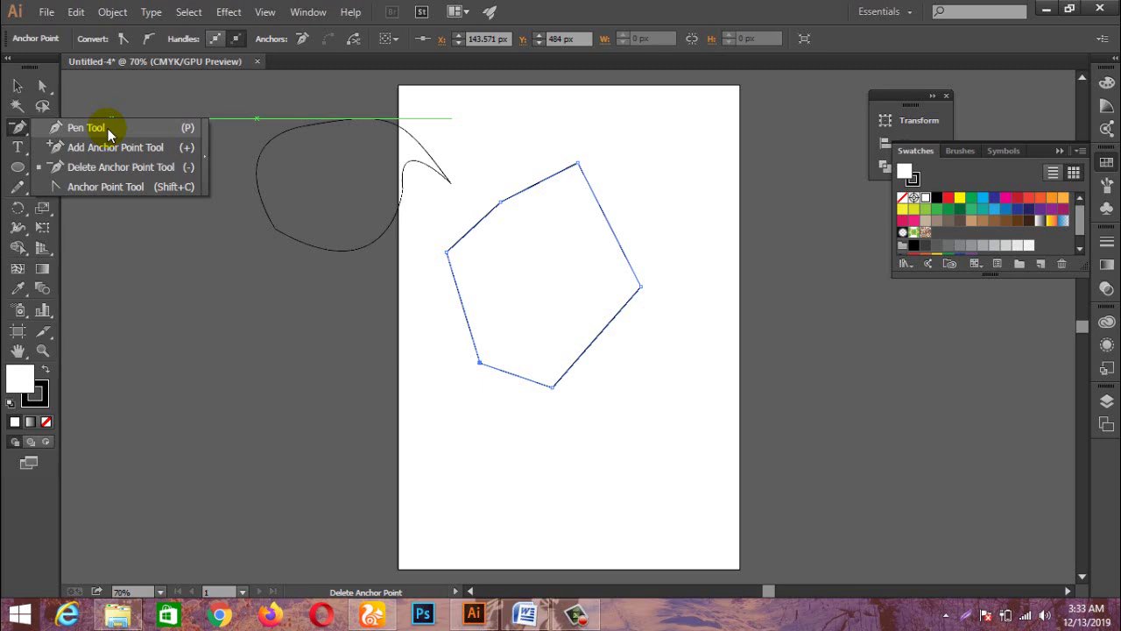
click(105, 186)
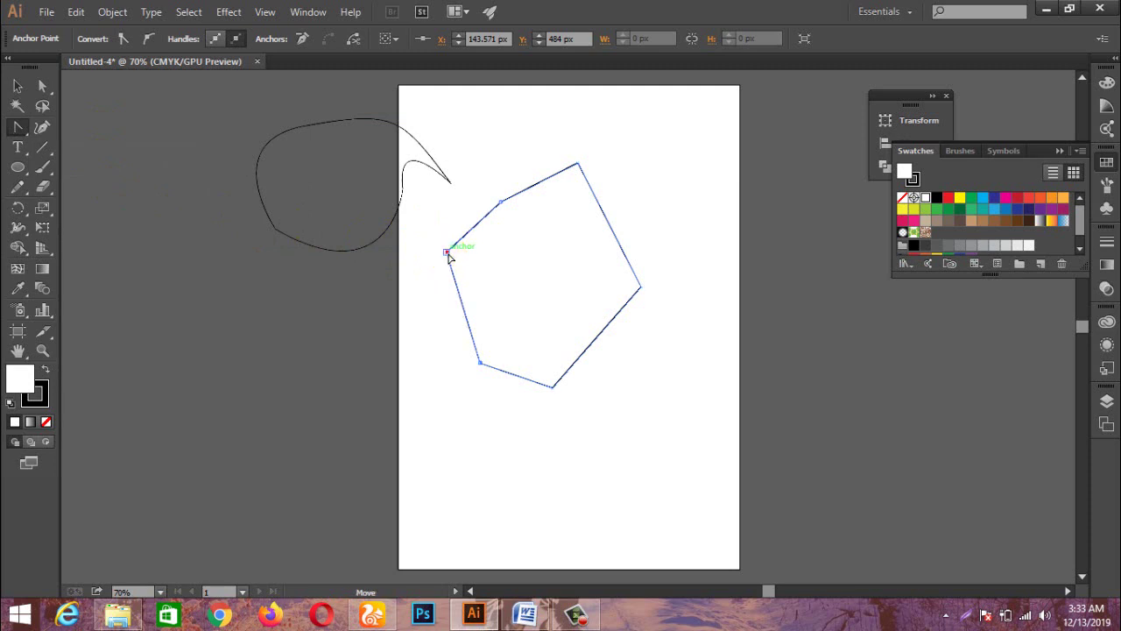
drag(446, 252, 500, 255)
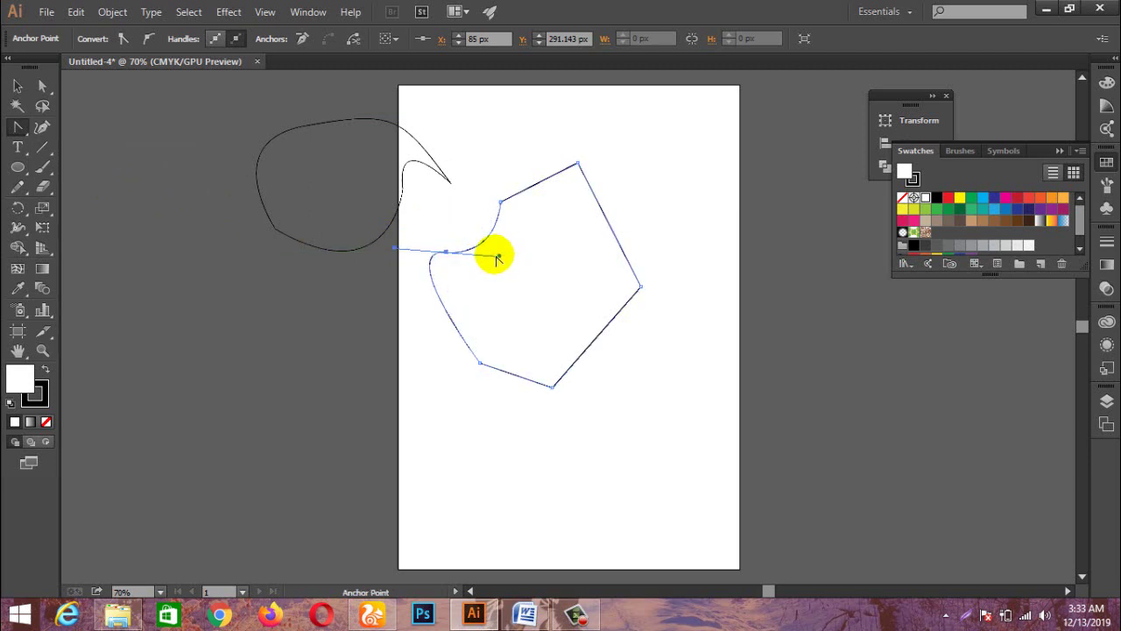
mouse_move(500, 259)
mouse_down()
mouse_move(466, 262)
mouse_move(571, 312)
mouse_up()
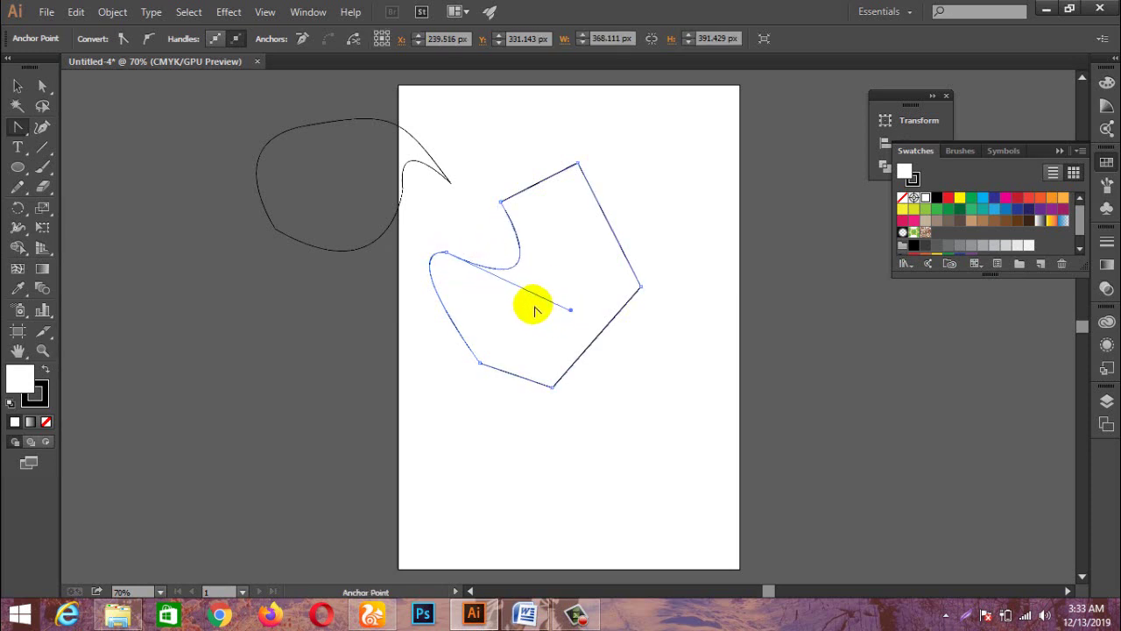
mouse_move(577, 164)
mouse_down()
mouse_move(579, 210)
mouse_move(577, 173)
mouse_move(641, 153)
mouse_move(654, 162)
mouse_up()
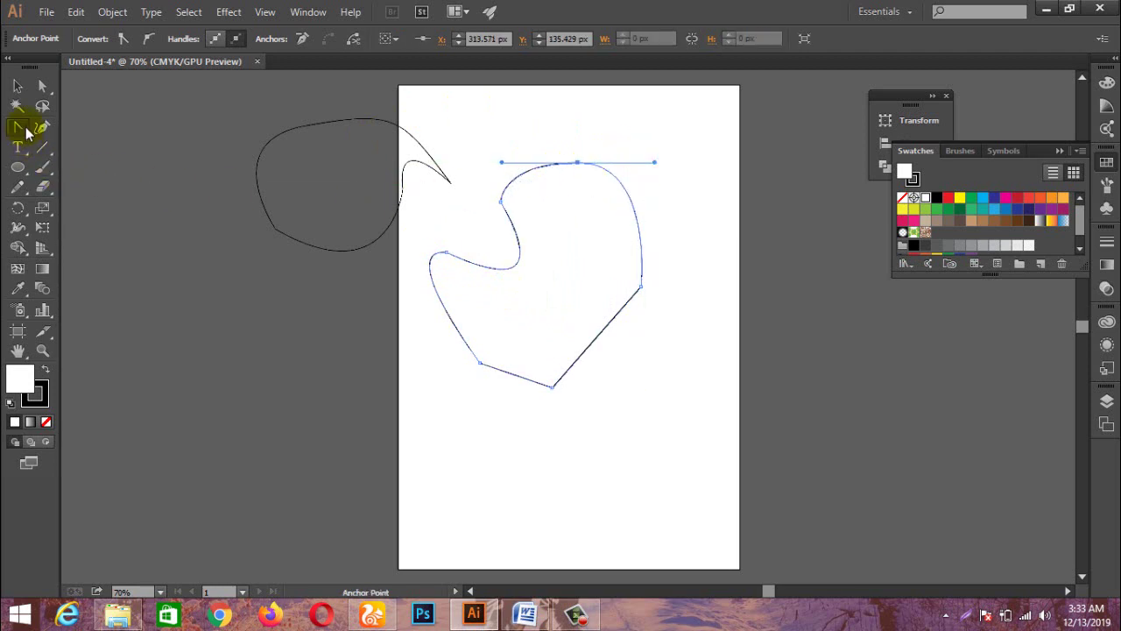
drag(18, 128, 129, 190)
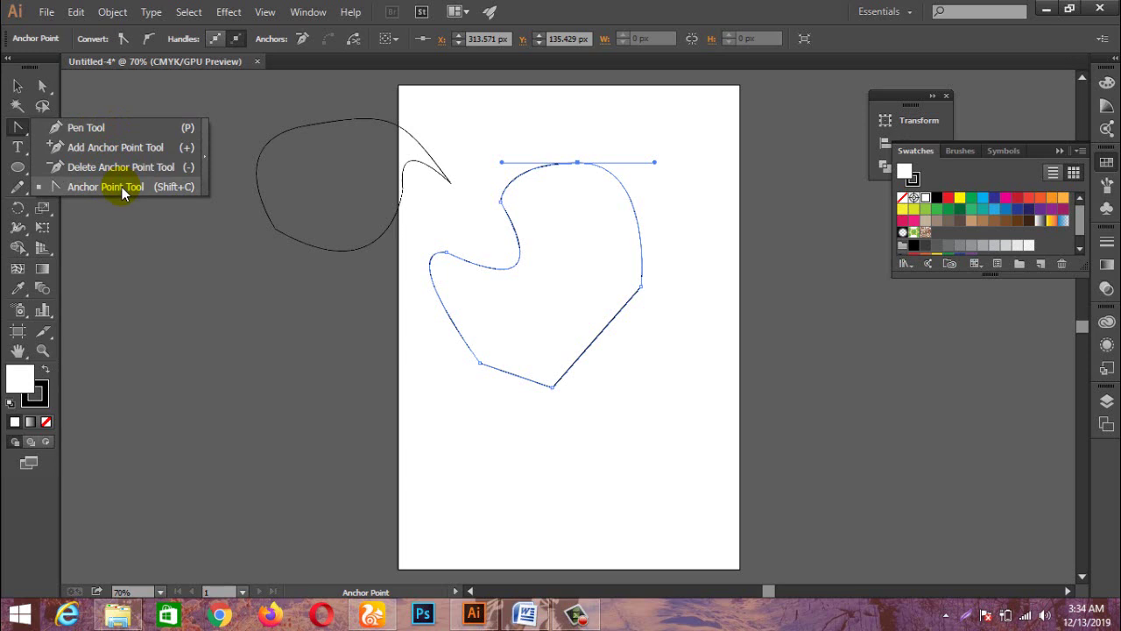
- With the Curvature tool, add a point on the right side, raise the top into a dome, and move the path right
click(19, 131)
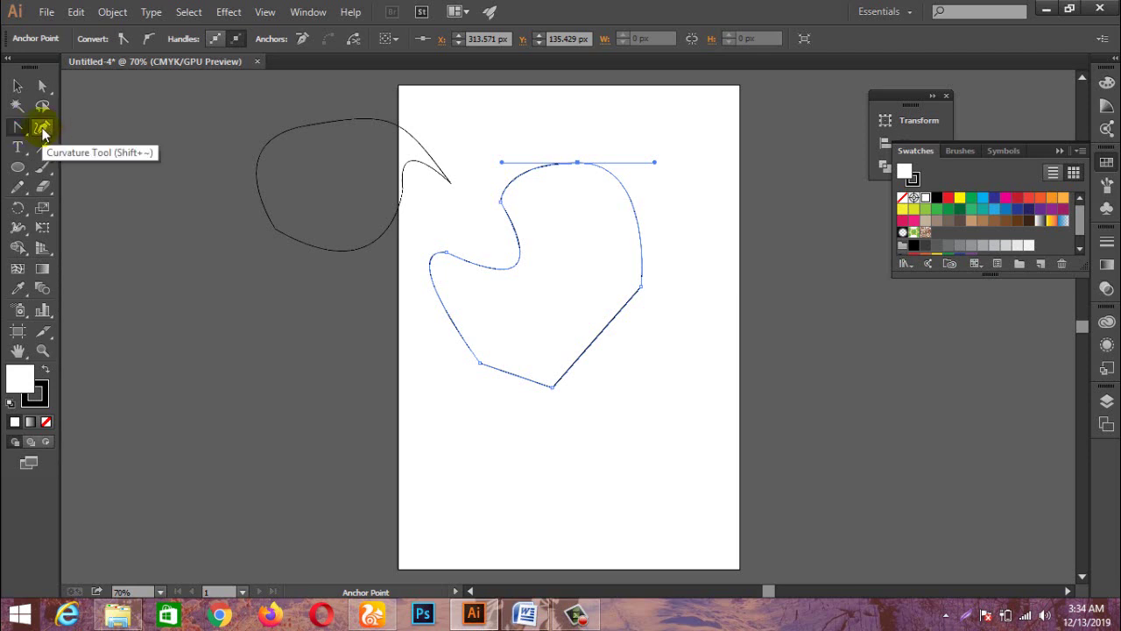
click(43, 132)
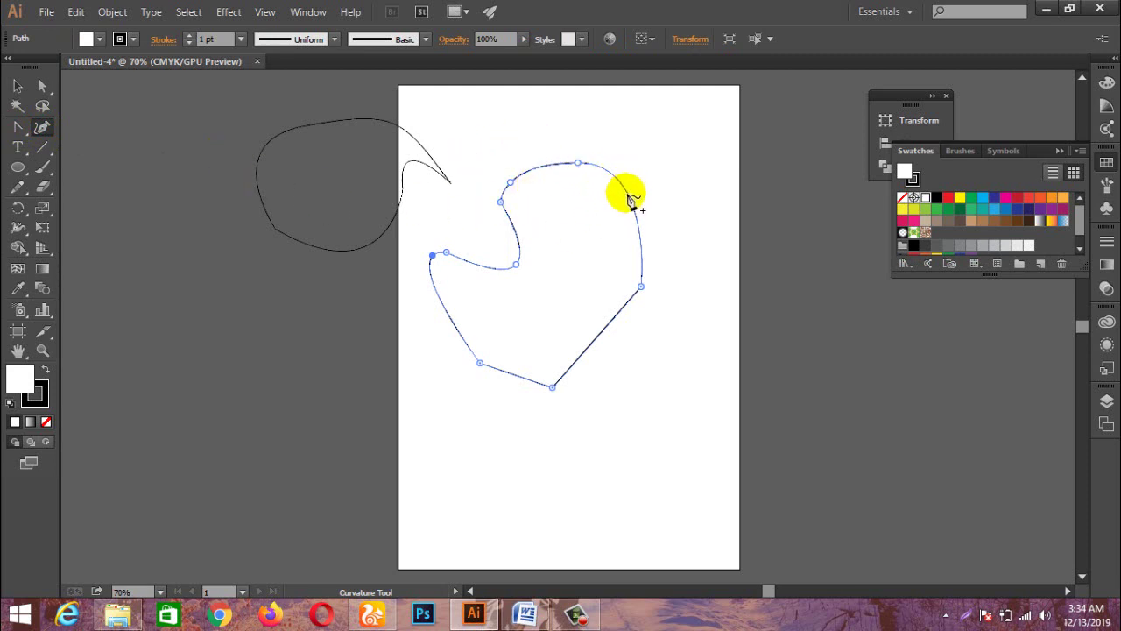
click(628, 193)
mouse_move(627, 194)
mouse_down()
mouse_move(580, 225)
mouse_move(663, 189)
mouse_up()
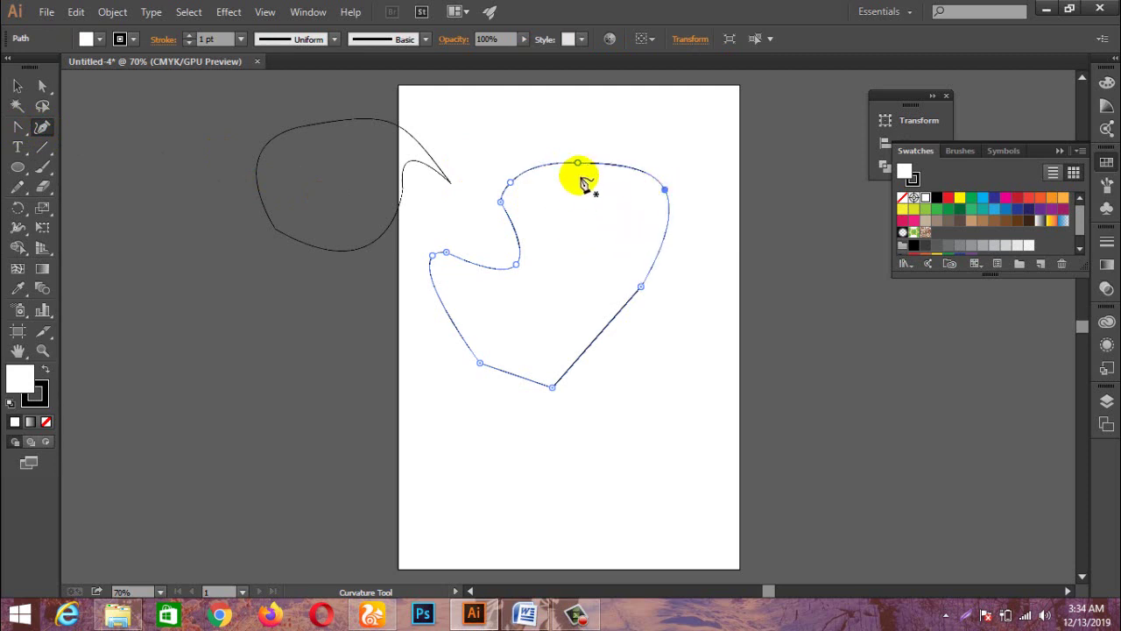
drag(578, 164, 578, 130)
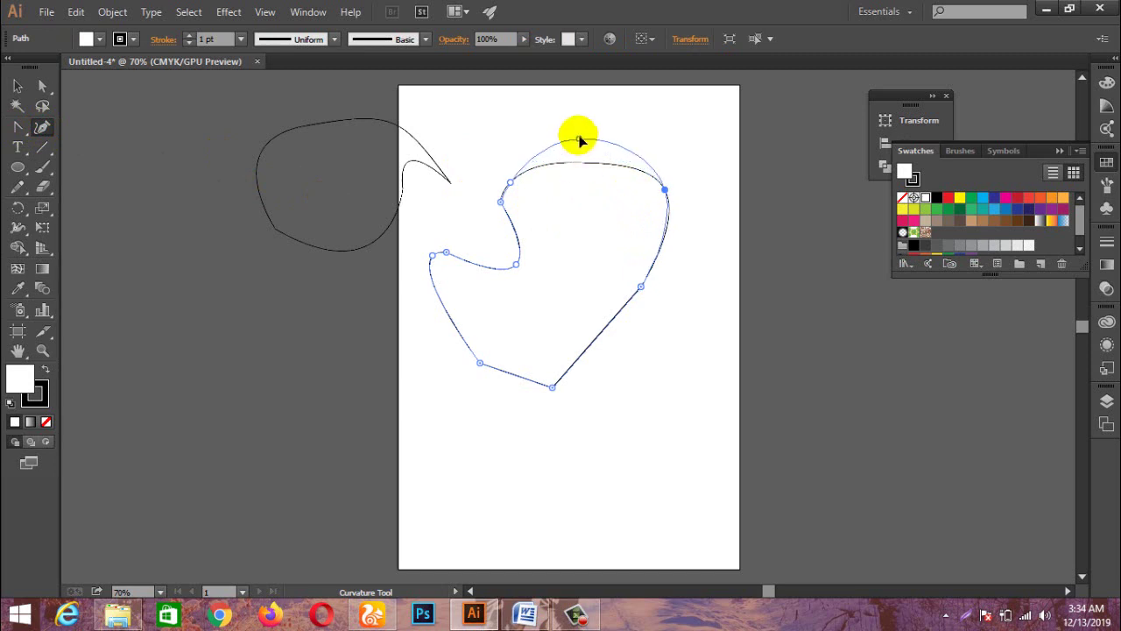
click(17, 86)
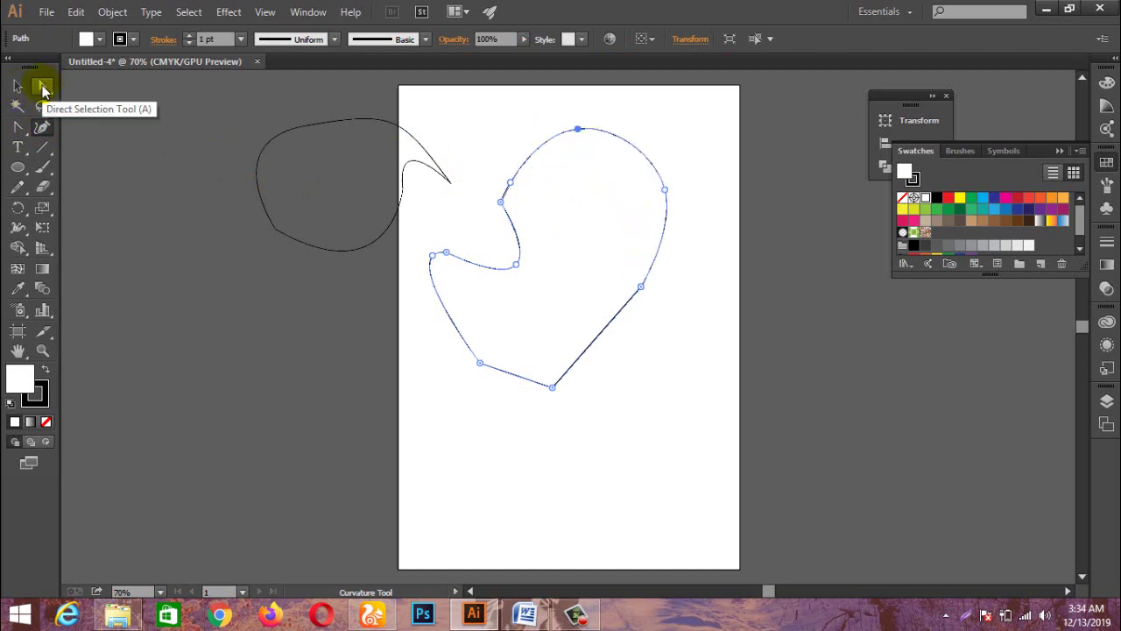
click(500, 203)
drag(500, 203, 592, 212)
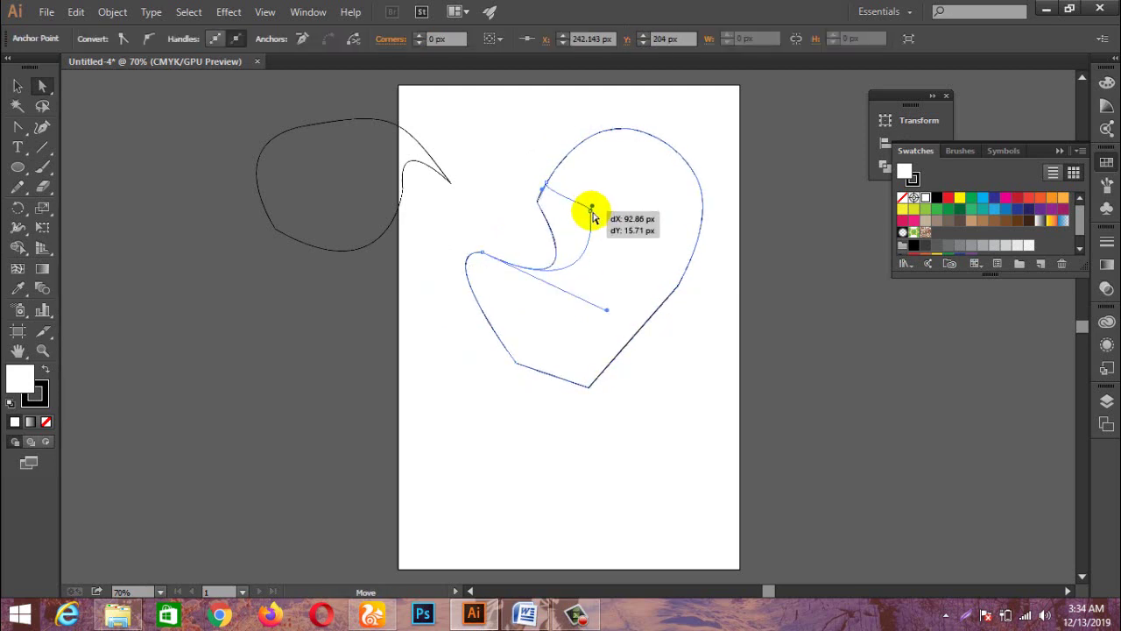
- Smooth the pointed upper lobe into a curve, raise the bottom point, and select the loop path
click(42, 127)
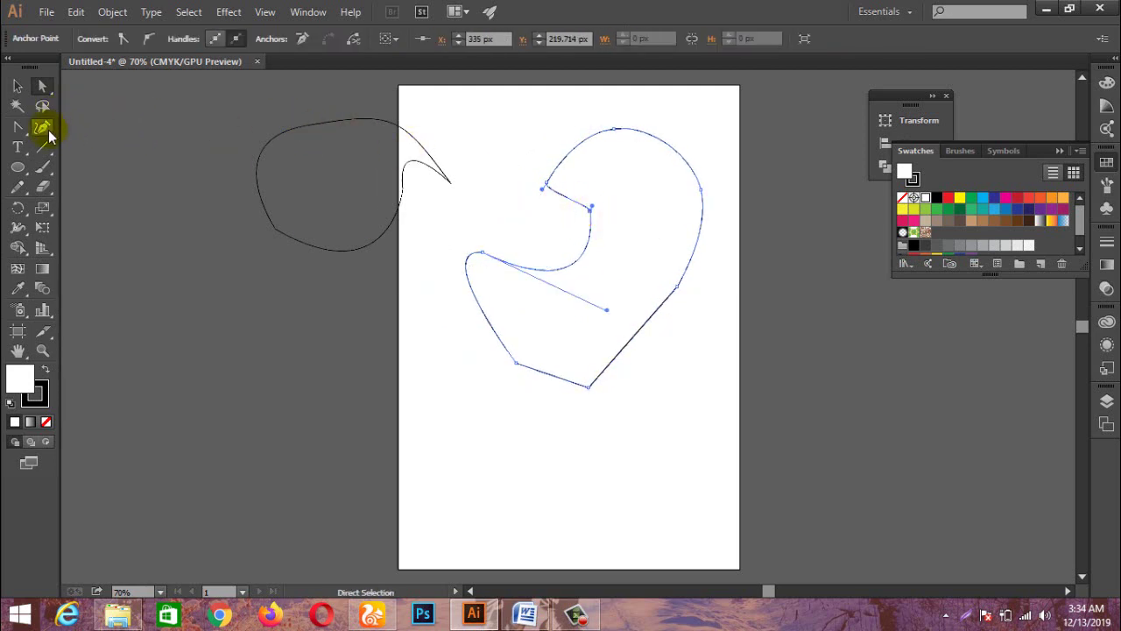
mouse_move(557, 189)
mouse_down()
mouse_move(543, 177)
mouse_move(574, 184)
mouse_up()
click(575, 182)
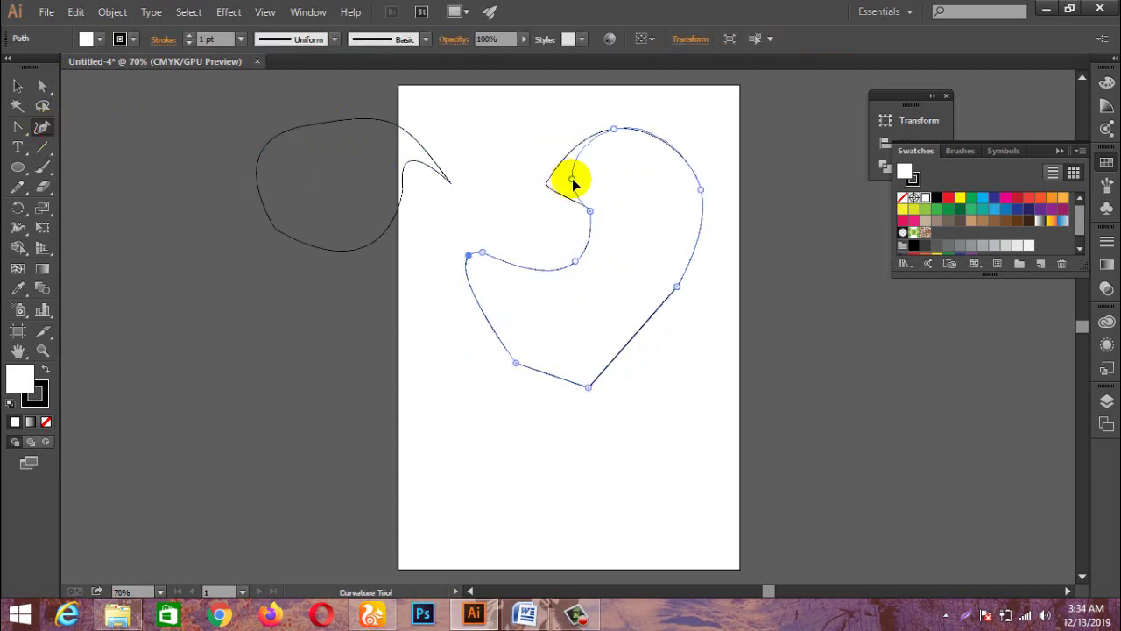
click(574, 181)
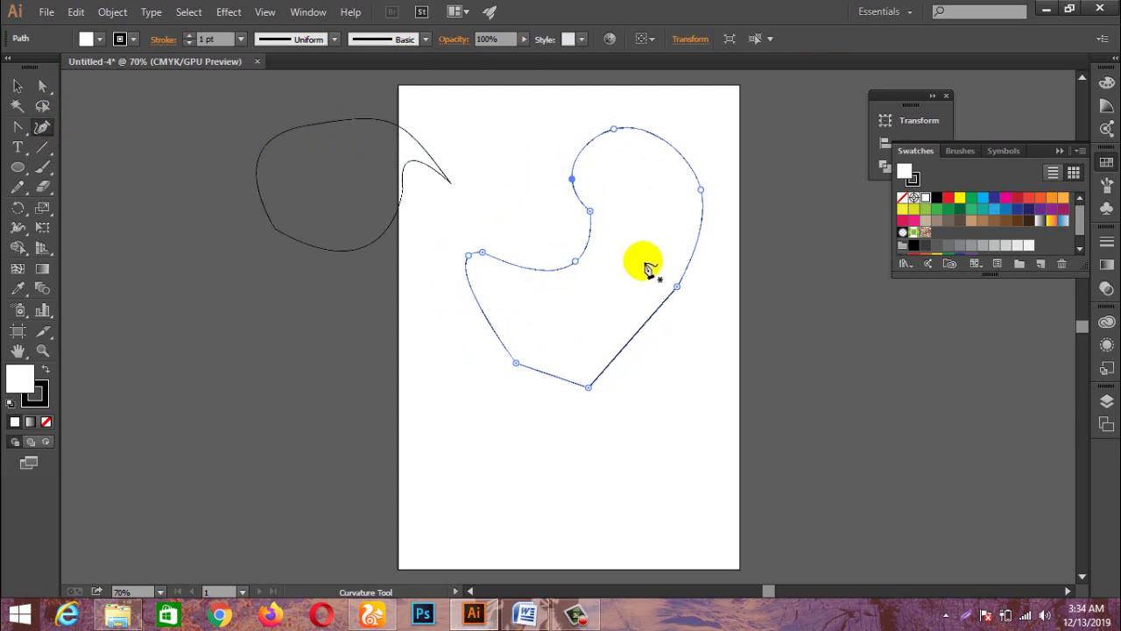
drag(590, 389, 590, 354)
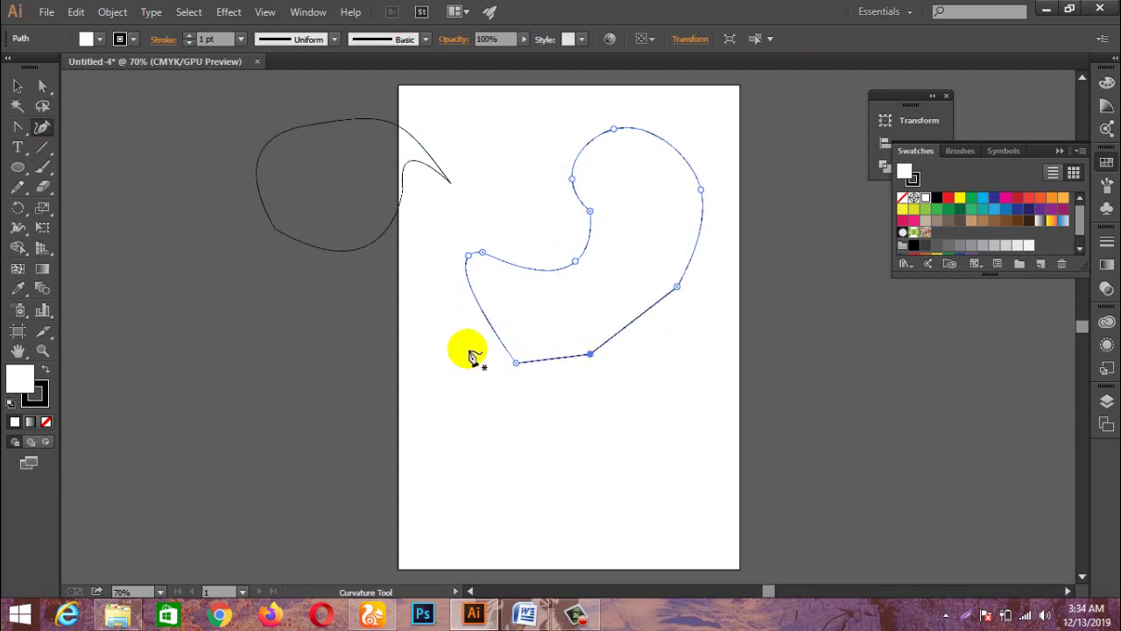
click(295, 242)
- Round the loop's left and bottom curves and widen its top with Curvature tool points
click(278, 229)
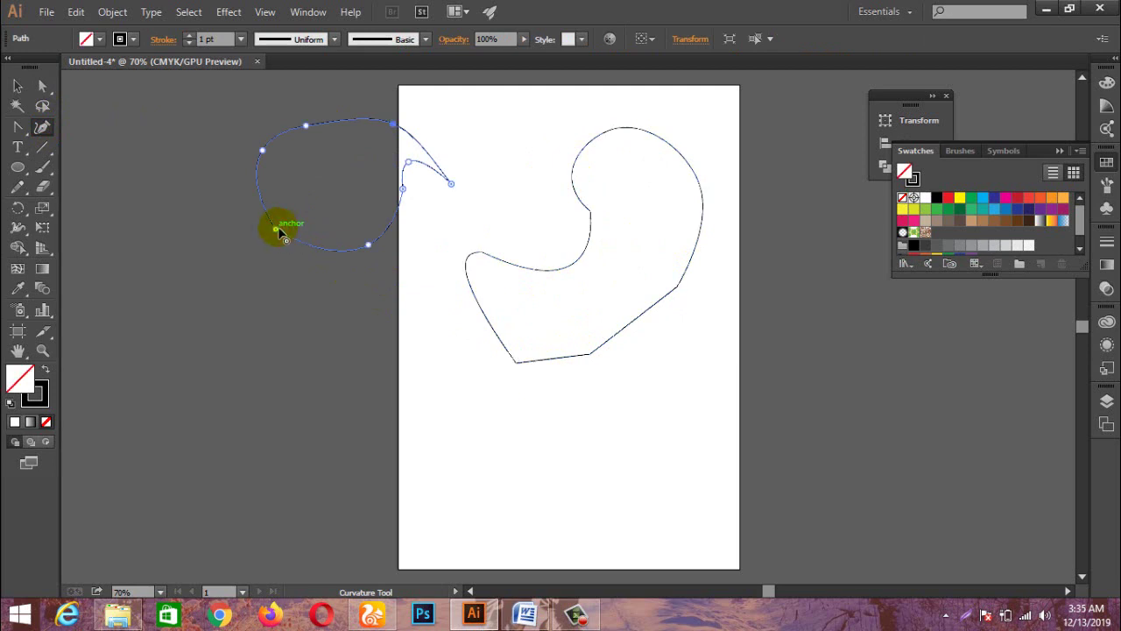
drag(276, 235, 300, 223)
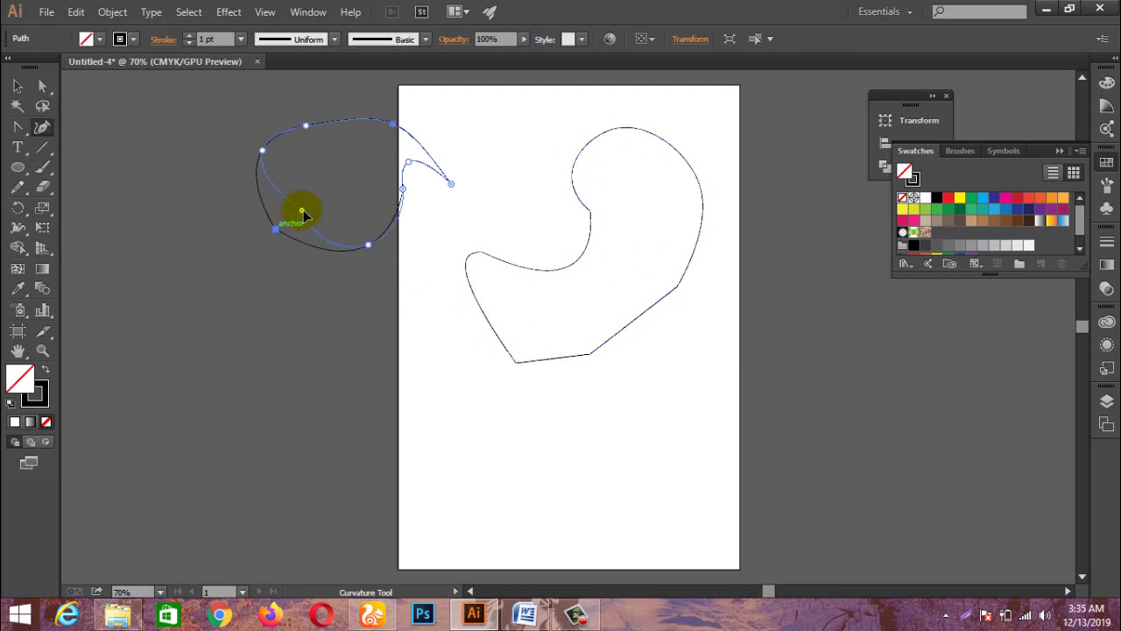
mouse_move(301, 213)
mouse_down()
mouse_move(256, 248)
mouse_move(293, 250)
mouse_up()
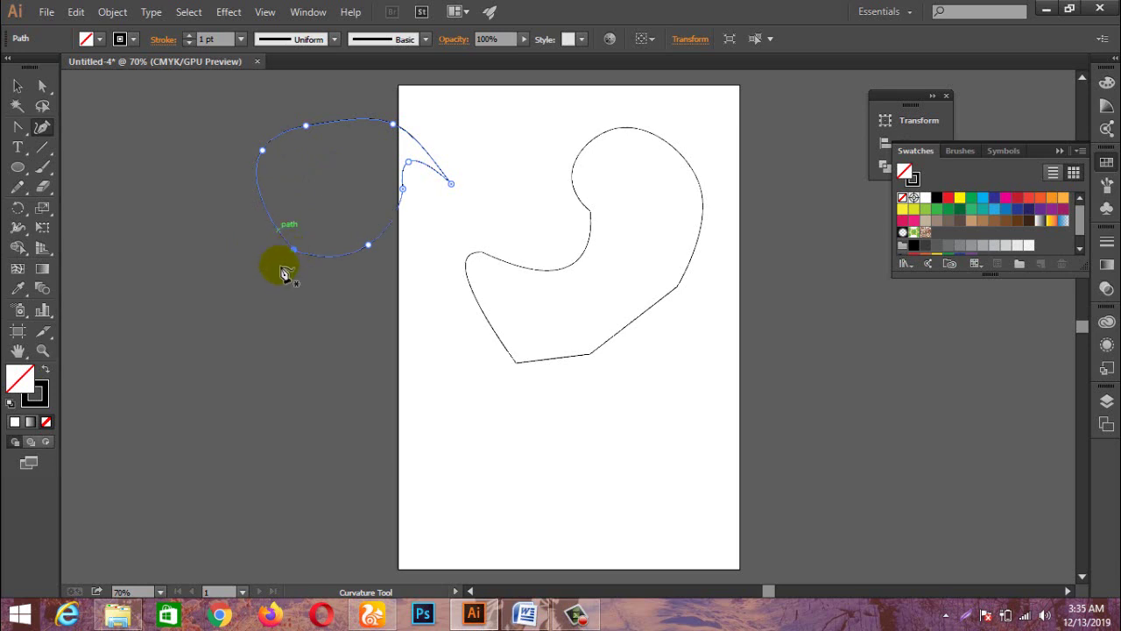
click(265, 211)
drag(264, 210, 255, 214)
drag(294, 251, 294, 256)
drag(254, 215, 251, 216)
drag(307, 125, 321, 117)
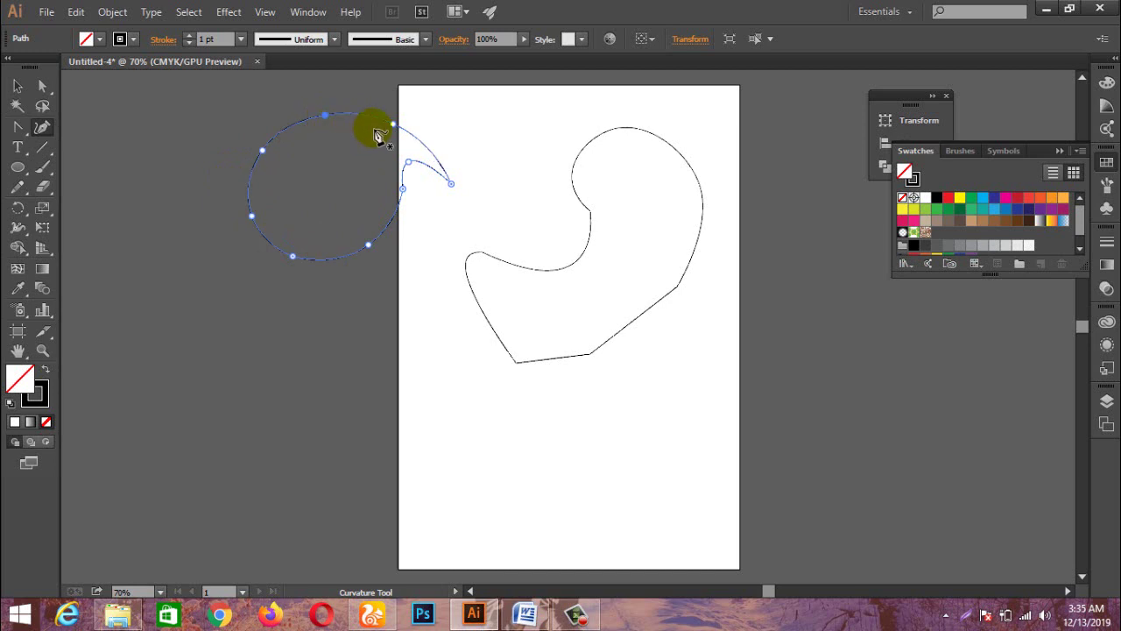
- Reshape the loop's right side and curl a new inner curve in toward the tail
click(401, 187)
drag(385, 200, 408, 166)
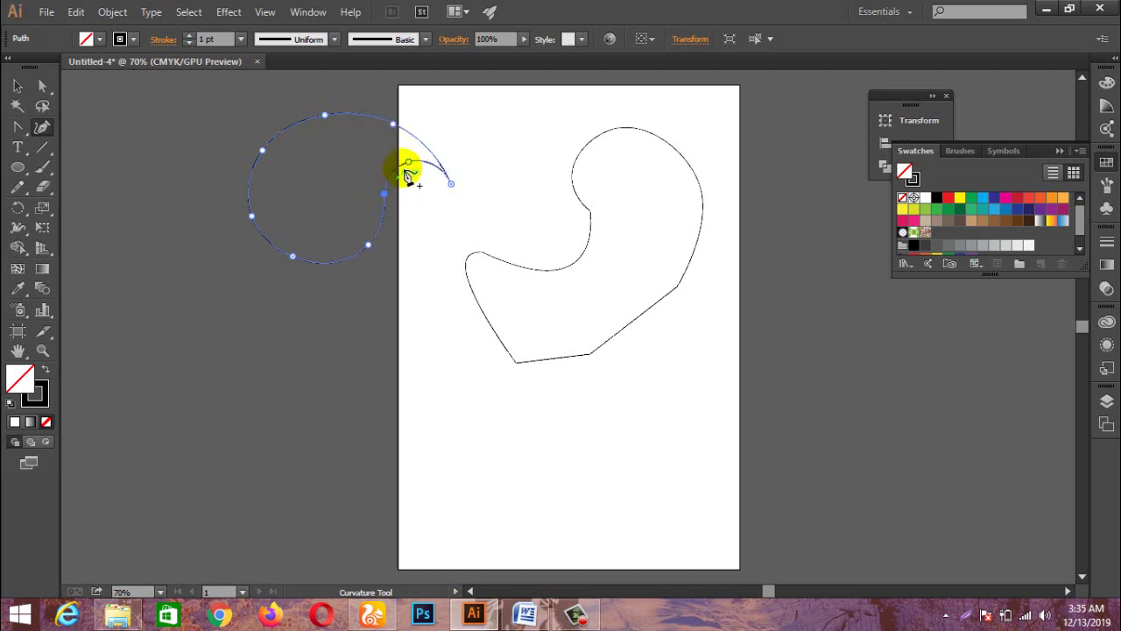
click(387, 160)
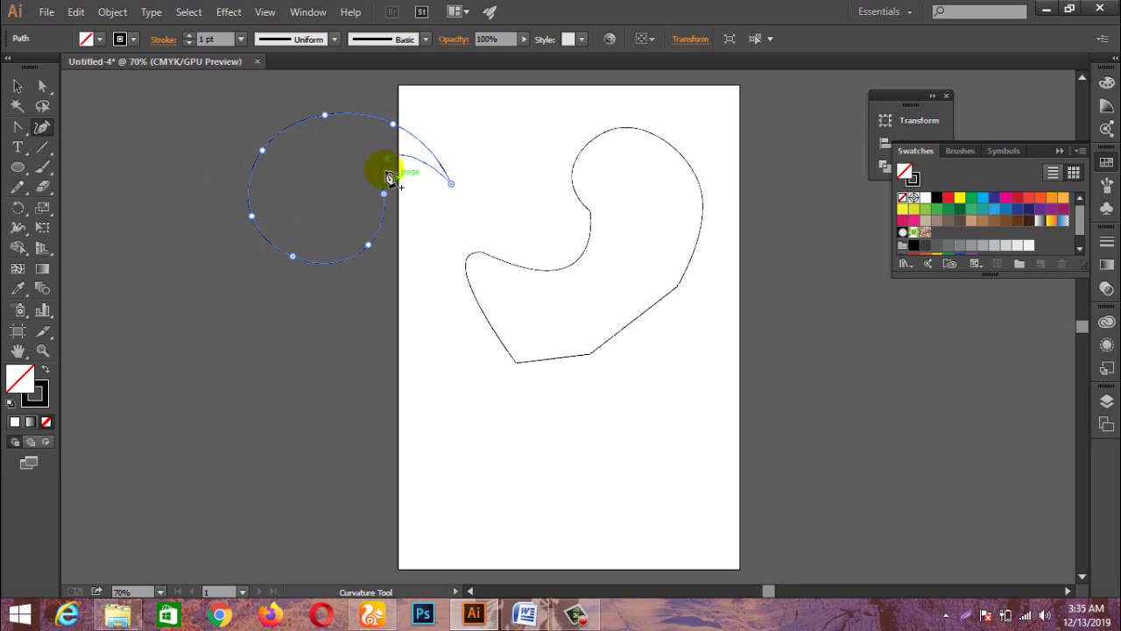
drag(382, 197, 368, 198)
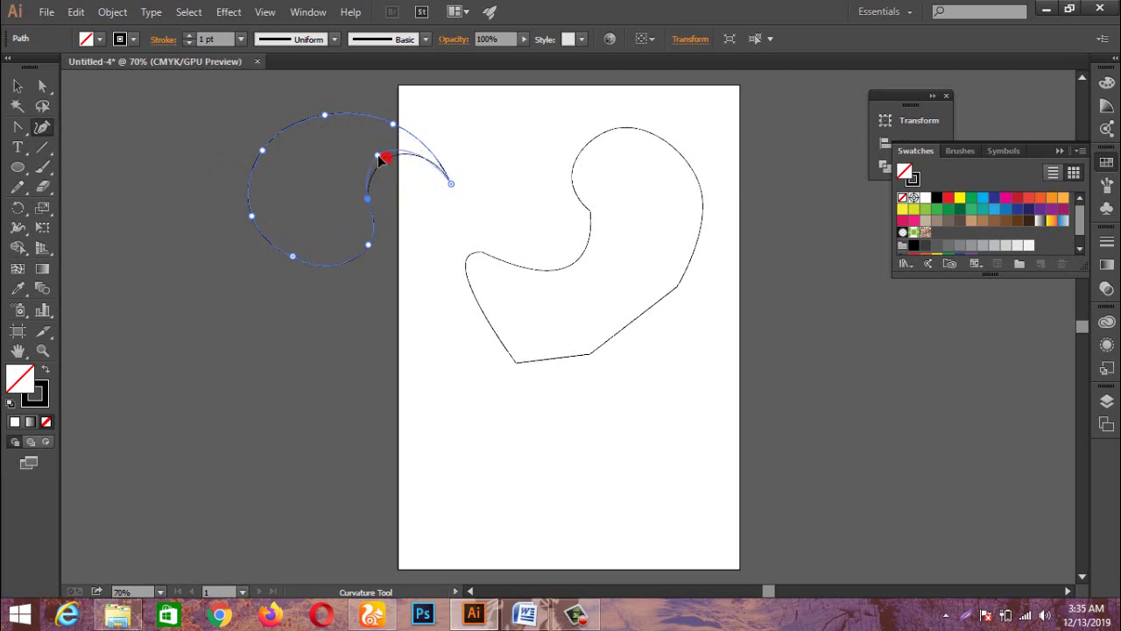
drag(386, 161, 371, 159)
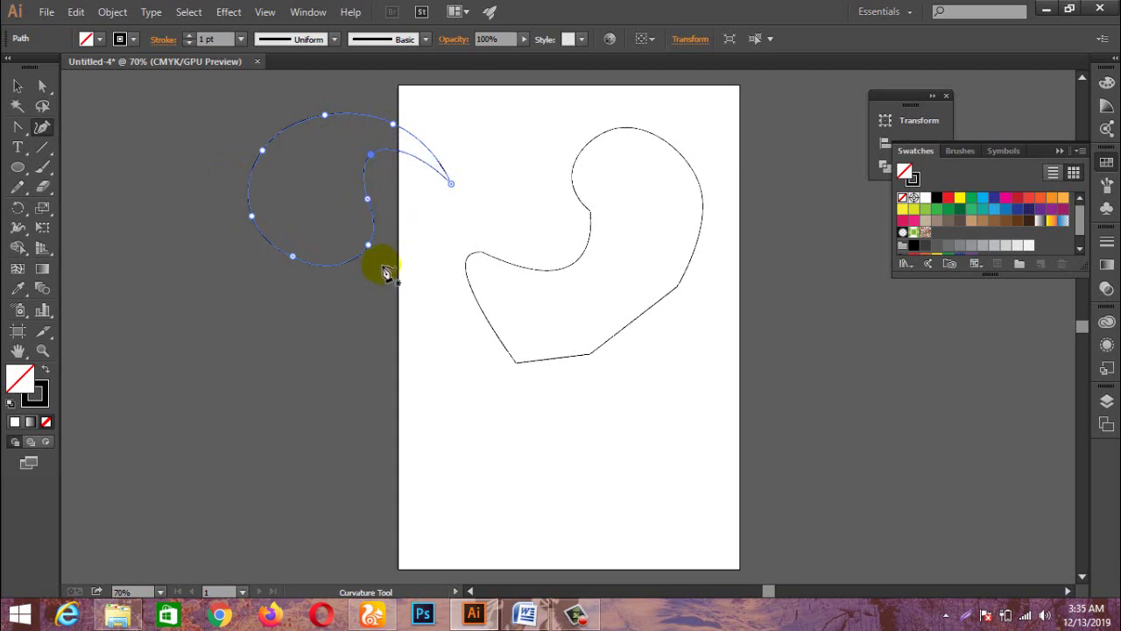
drag(368, 249, 358, 247)
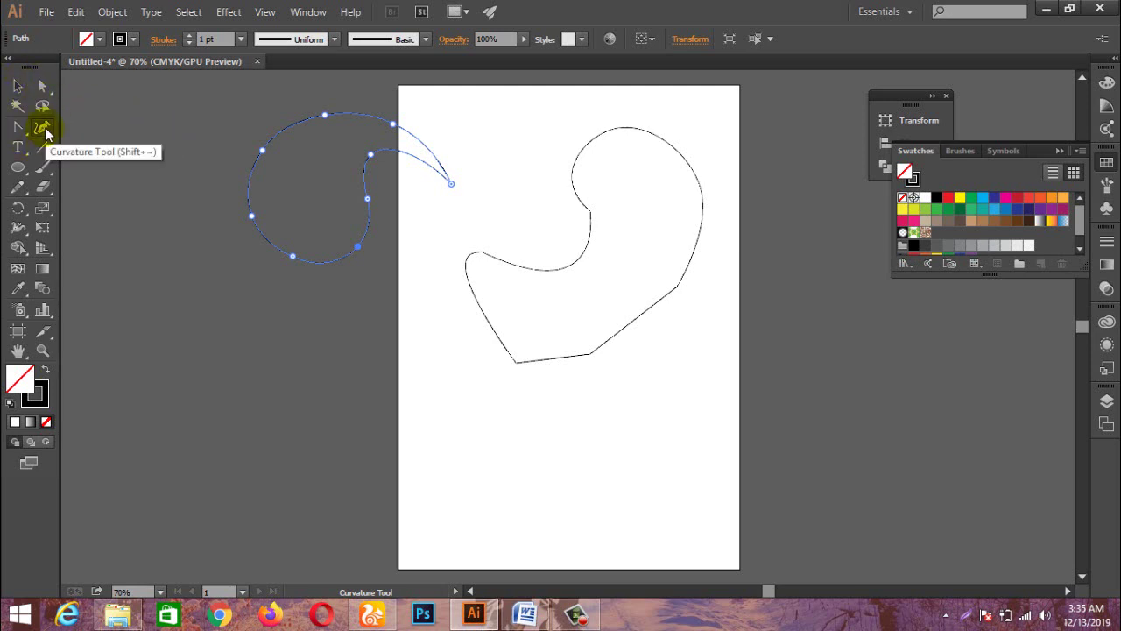
- Leave Illustrator on the Pen tool and bring up the browser's YouTube channel page
key(p)
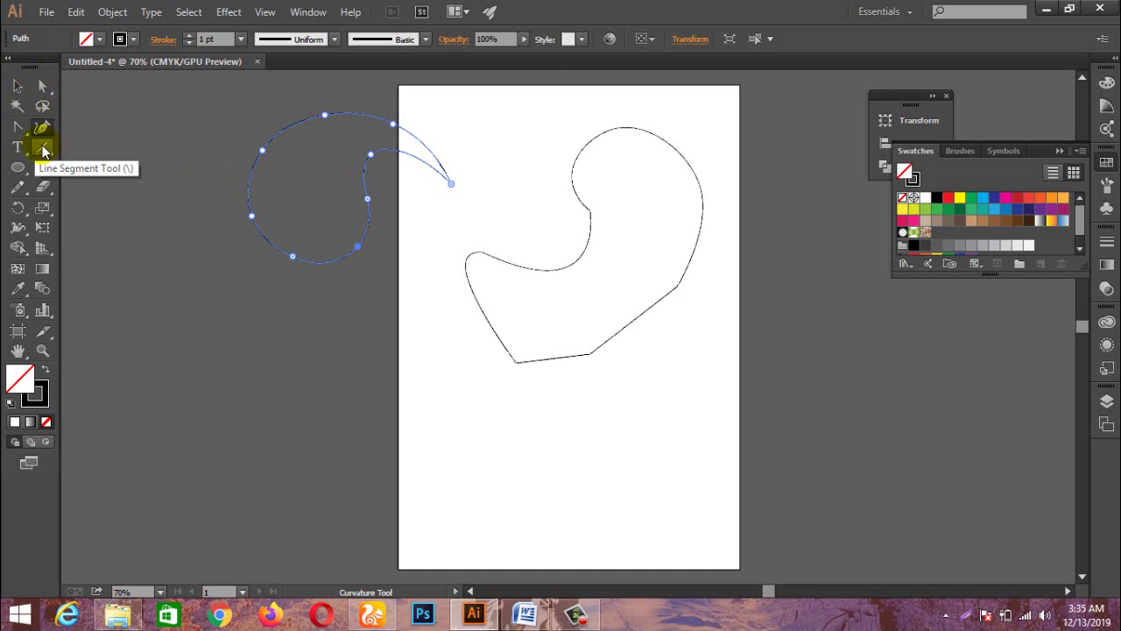
click(43, 150)
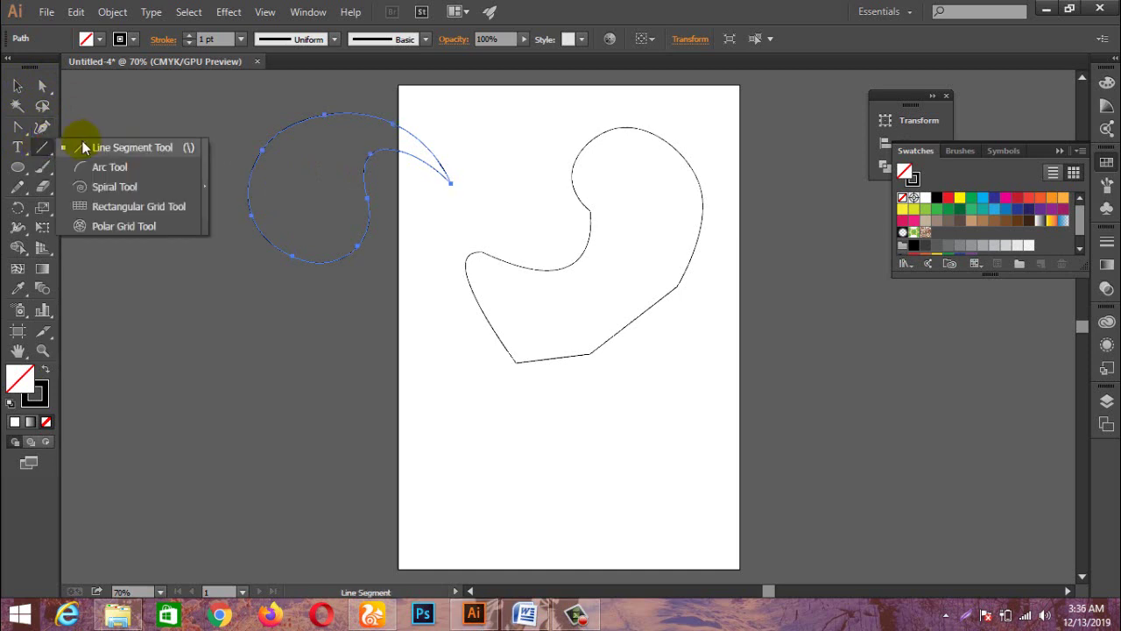
click(19, 149)
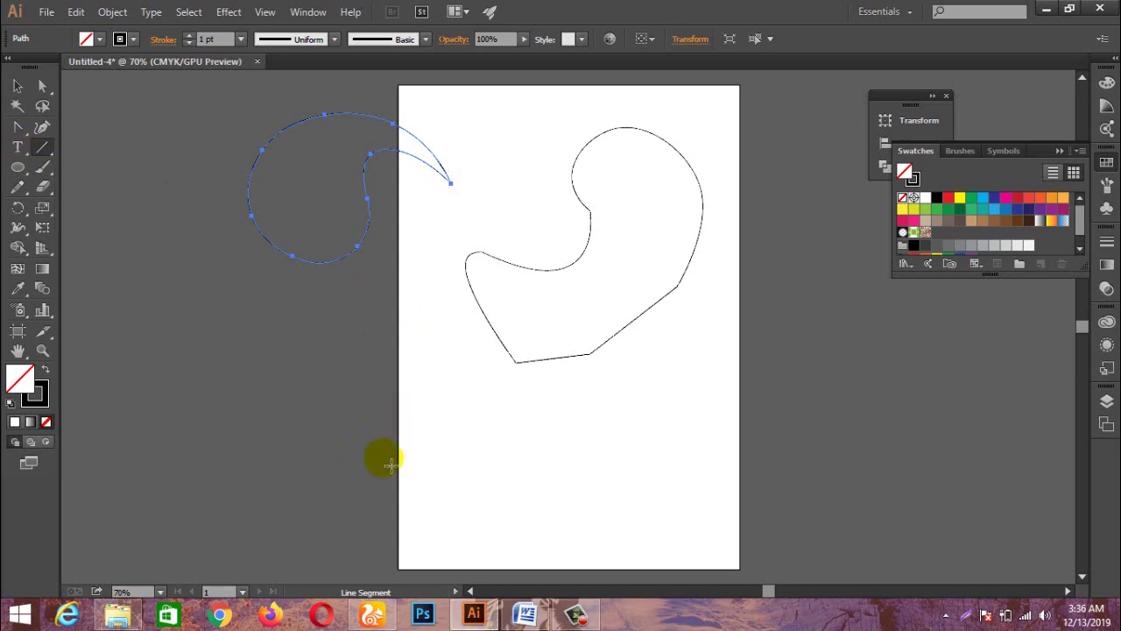
click(371, 614)
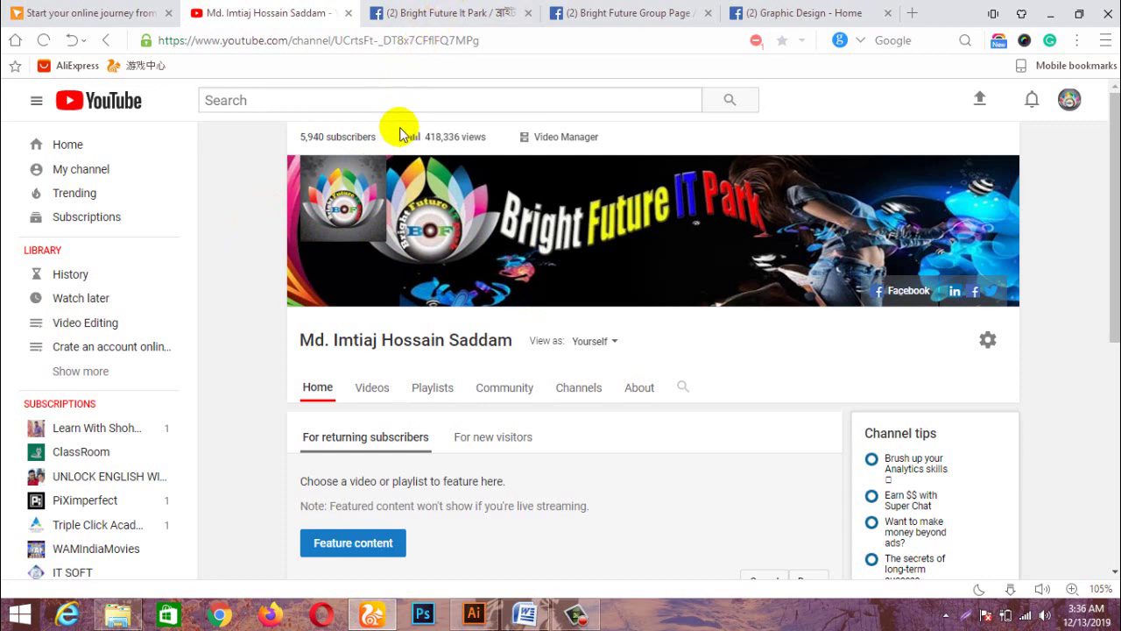
- Switch to the Bright Future It Park Facebook page tab
click(420, 18)
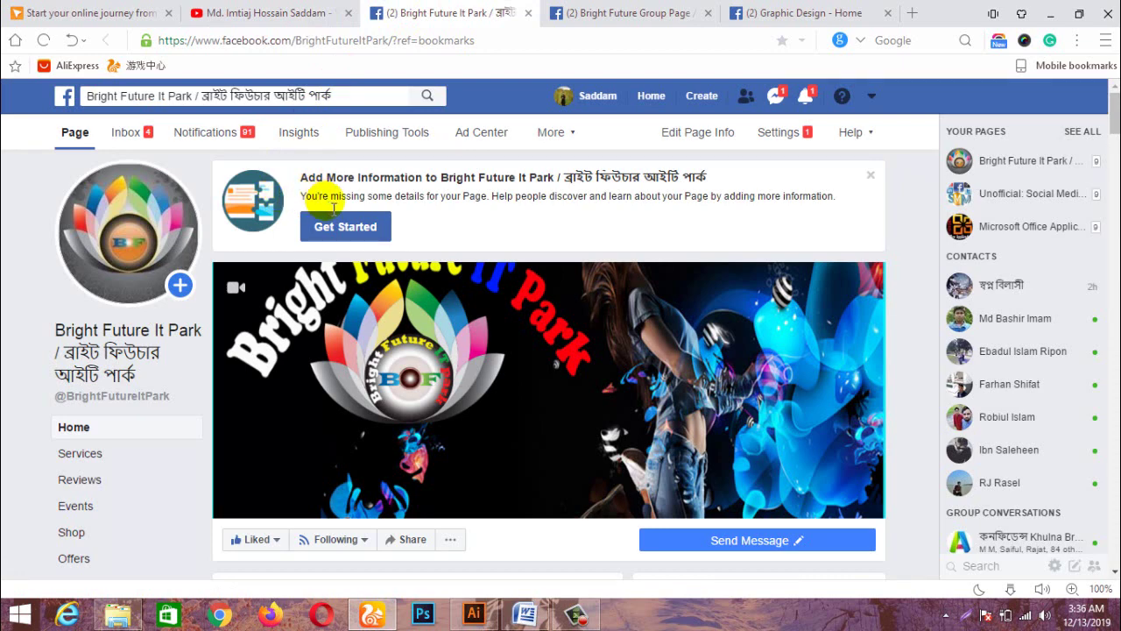
mouse_move(478, 317)
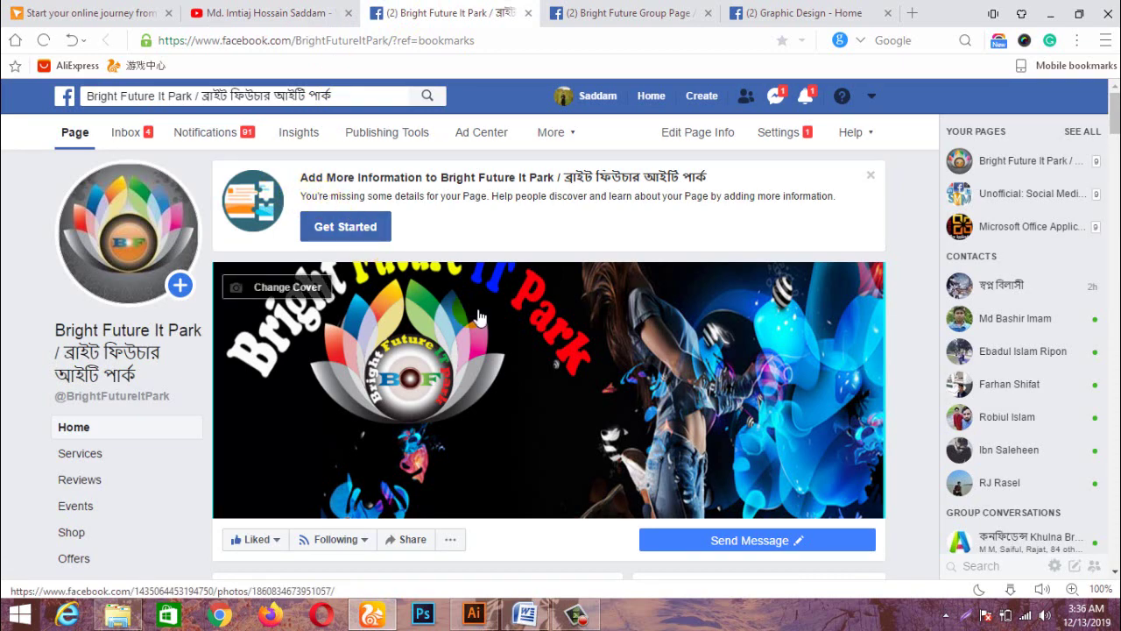
- Browse the Bright Future It Park page, then look over the Bright Future Group Page
scroll(478, 317, down, 1)
scroll(473, 316, down, 2)
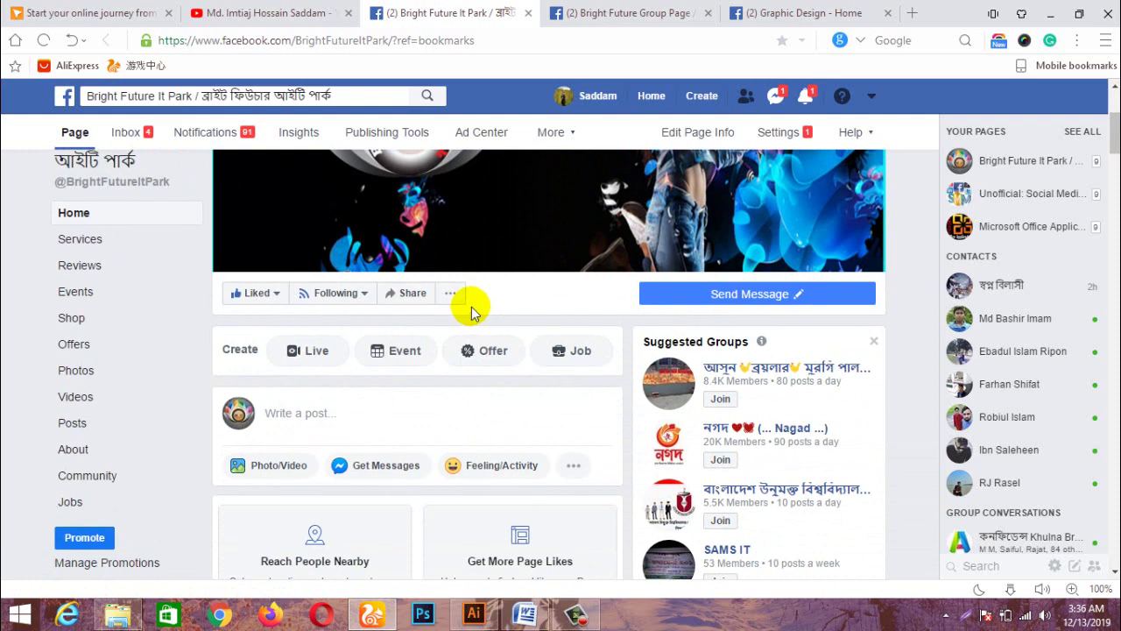
scroll(473, 313, down, 1)
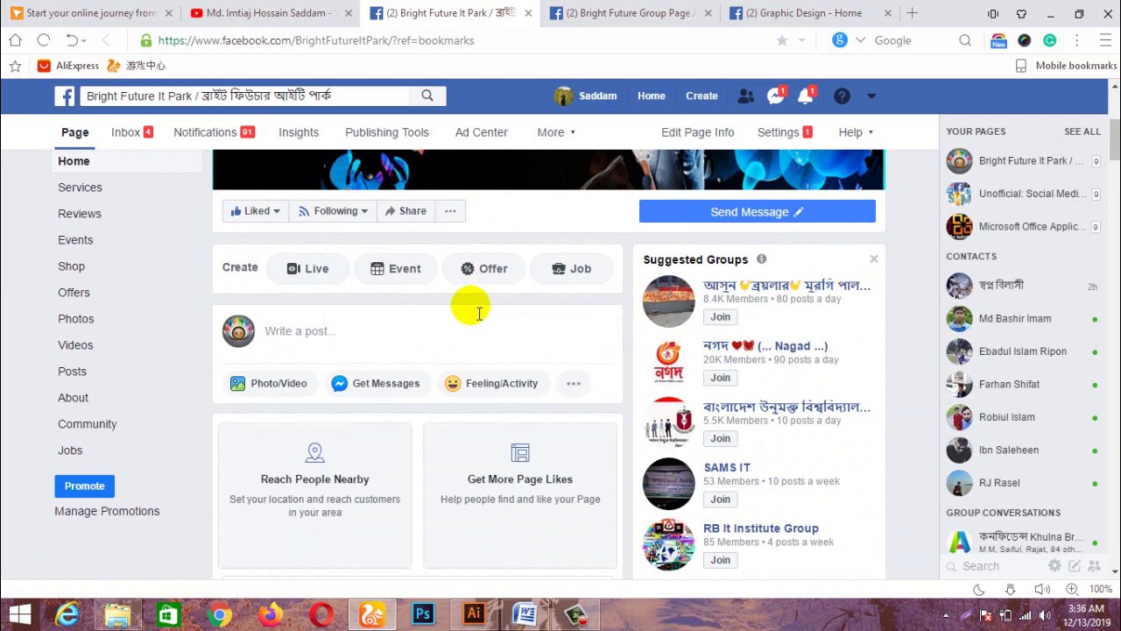
click(586, 13)
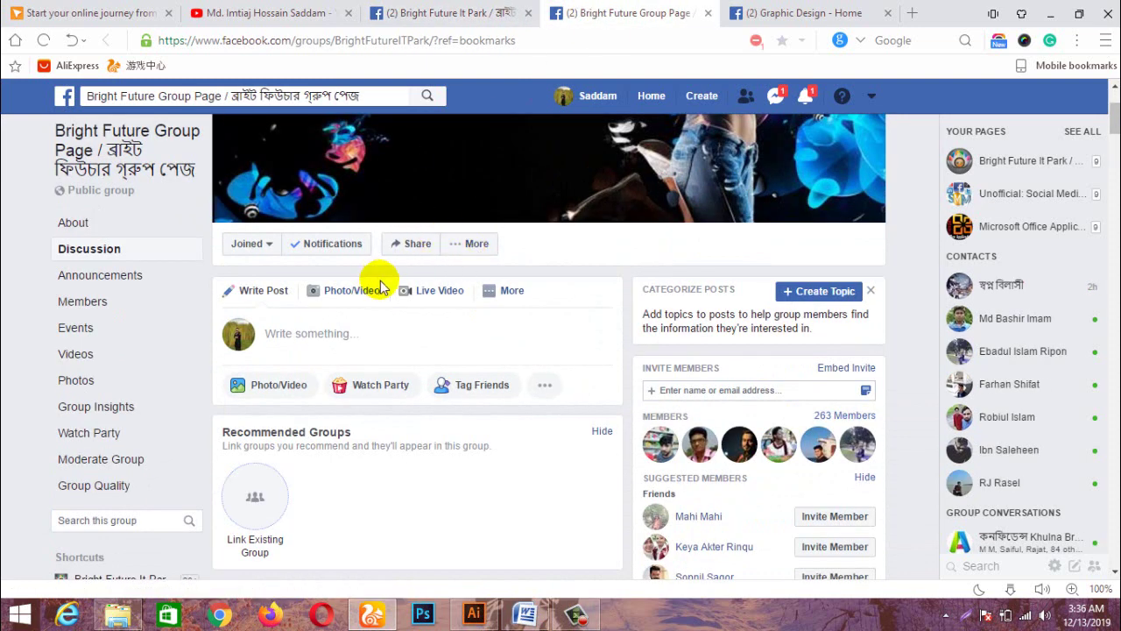
scroll(380, 282, up, 2)
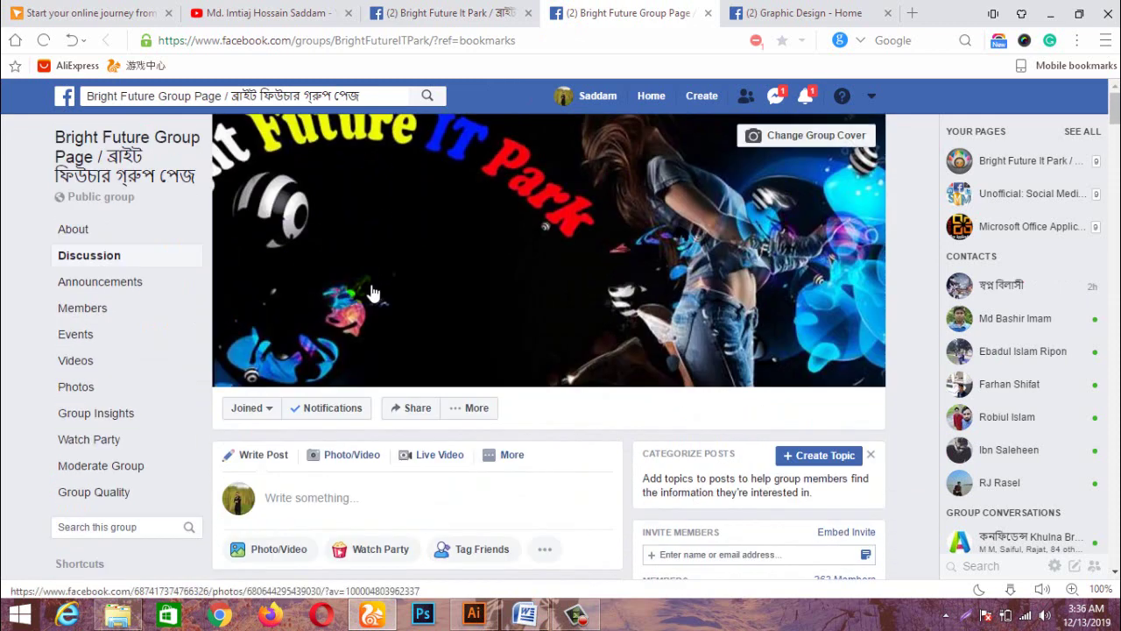
- Open the Graphic Design Facebook page and scroll through its posts below the cover banner
click(788, 12)
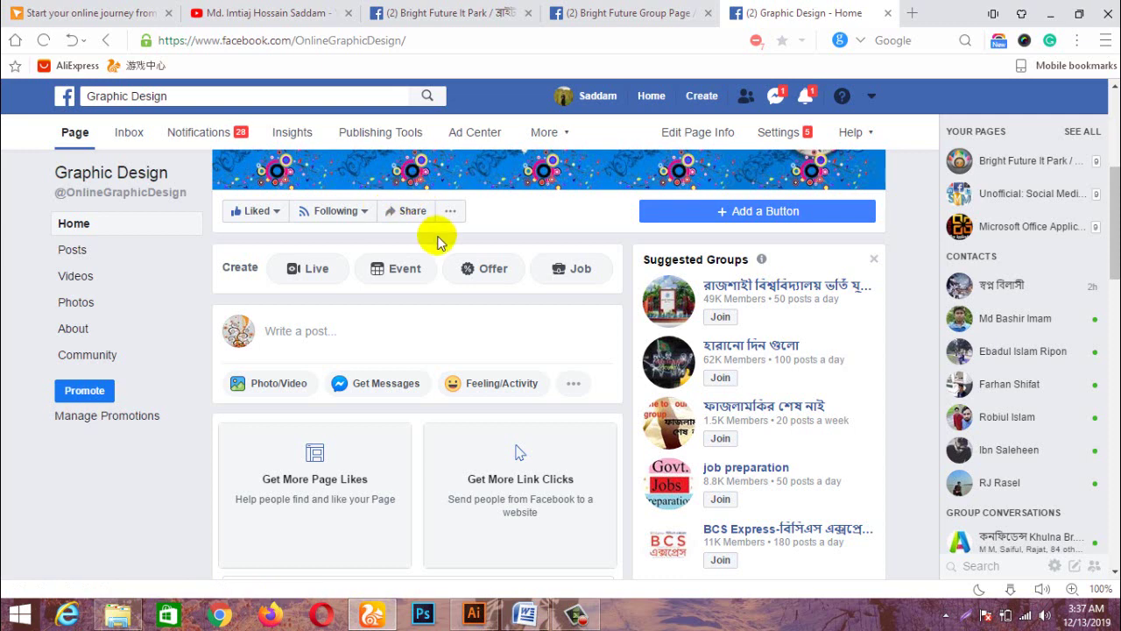
scroll(438, 238, up, 4)
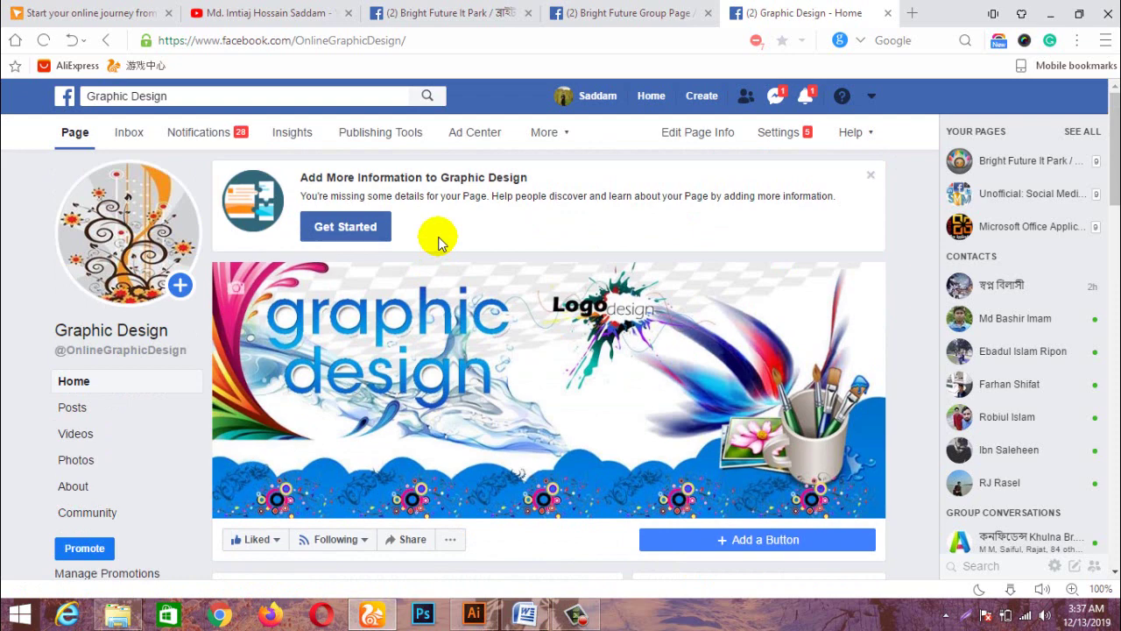
scroll(438, 241, down, 1)
scroll(441, 242, down, 1)
scroll(444, 242, down, 1)
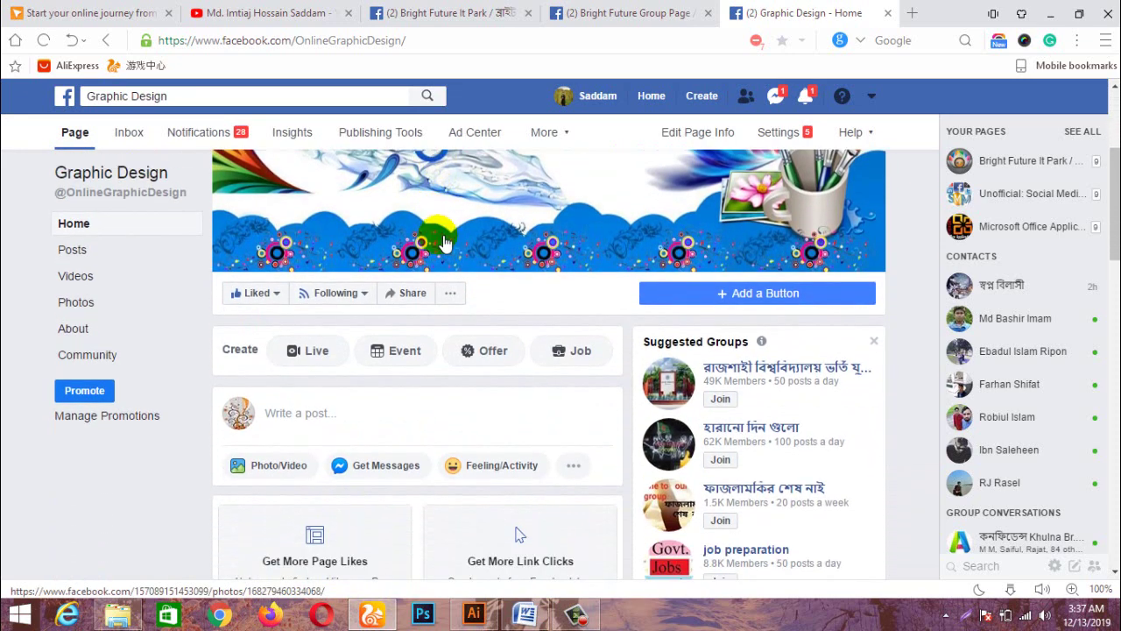